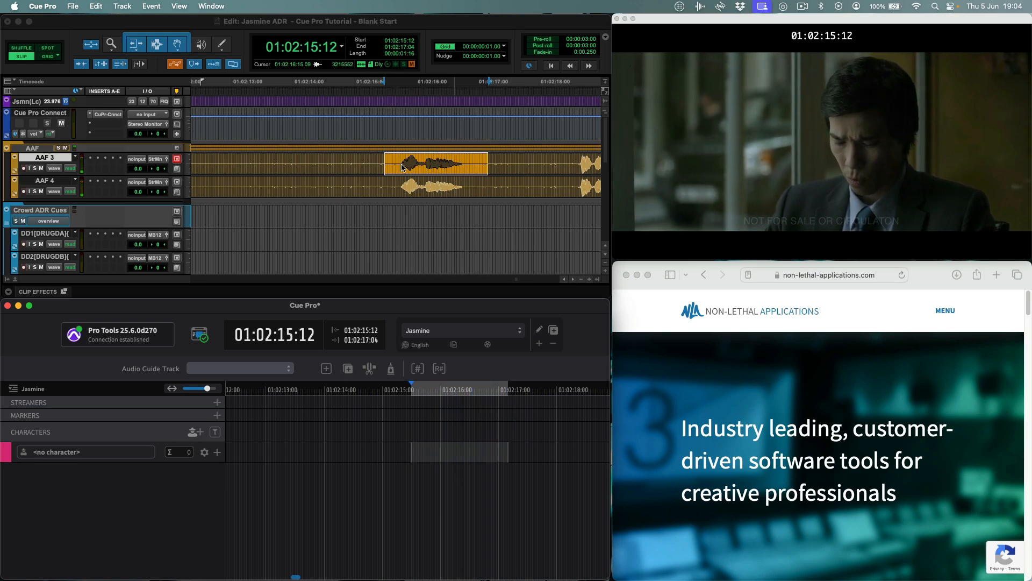
Step: Scrub the dialogue on the AAF 3 track to 01:02:15:16 and save the session
{"action": "left_click_drag", "start_coordinate": [410, 454], "coordinate": [314, 448]}
{"action": "left_click", "coordinate": [393, 160]}
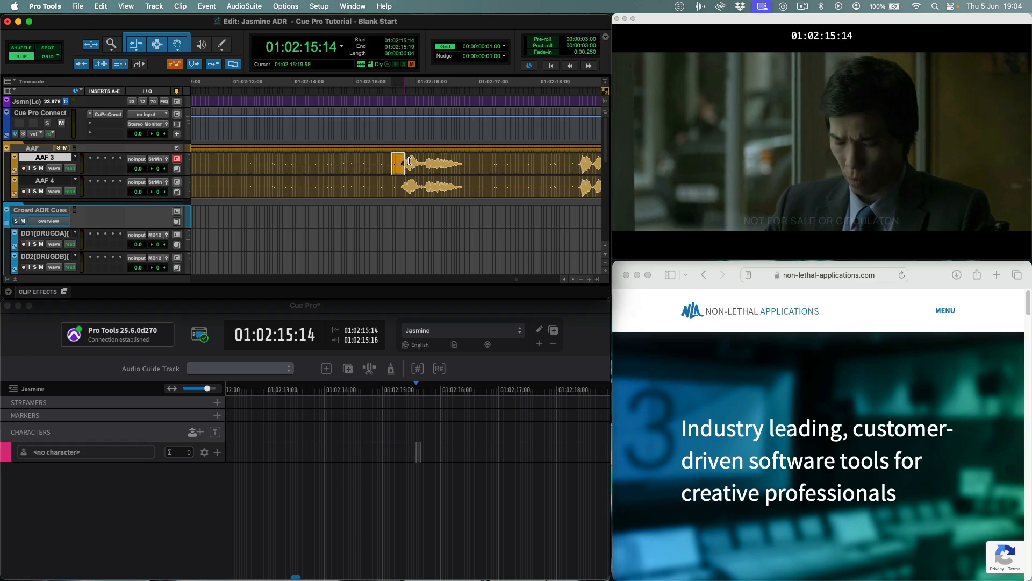
{"action": "key", "text": "space"}
{"action": "mouse_move", "coordinate": [393, 160]}
{"action": "left_mouse_down"}
{"action": "mouse_move", "coordinate": [436, 161]}
{"action": "mouse_move", "coordinate": [398, 161]}
{"action": "left_mouse_up"}
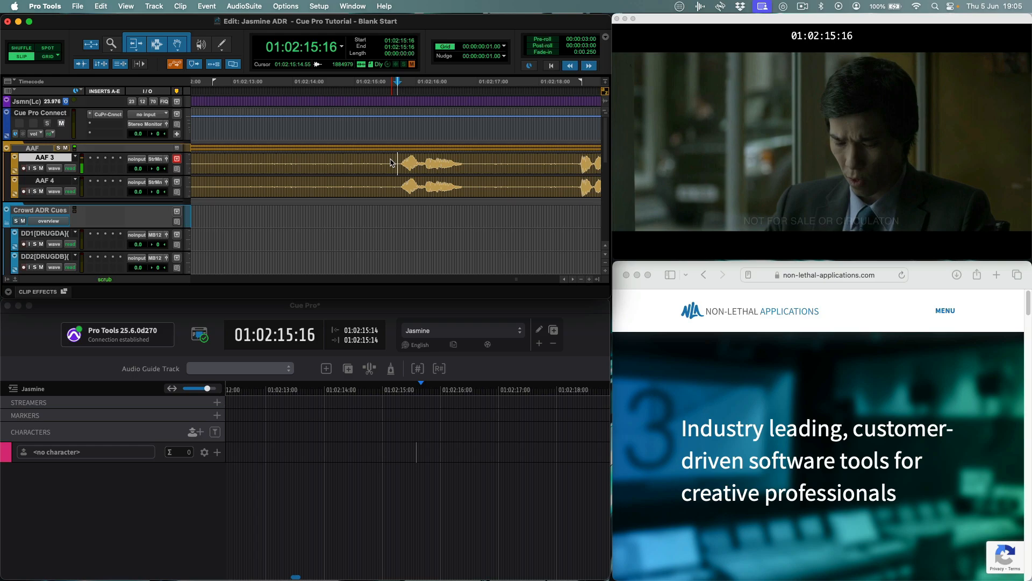
{"action": "left_click", "coordinate": [77, 6]}
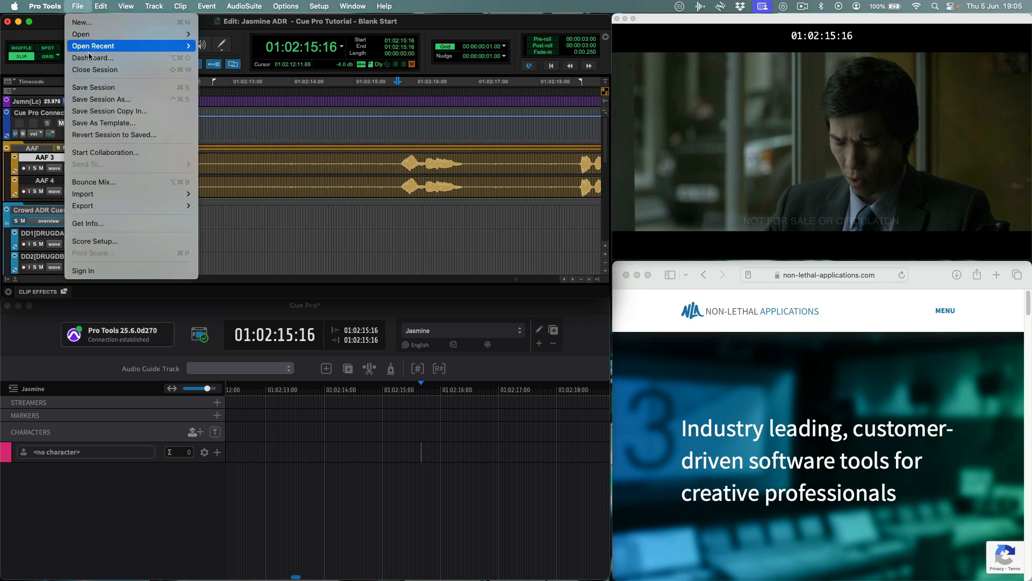
{"action": "left_click", "coordinate": [93, 87]}
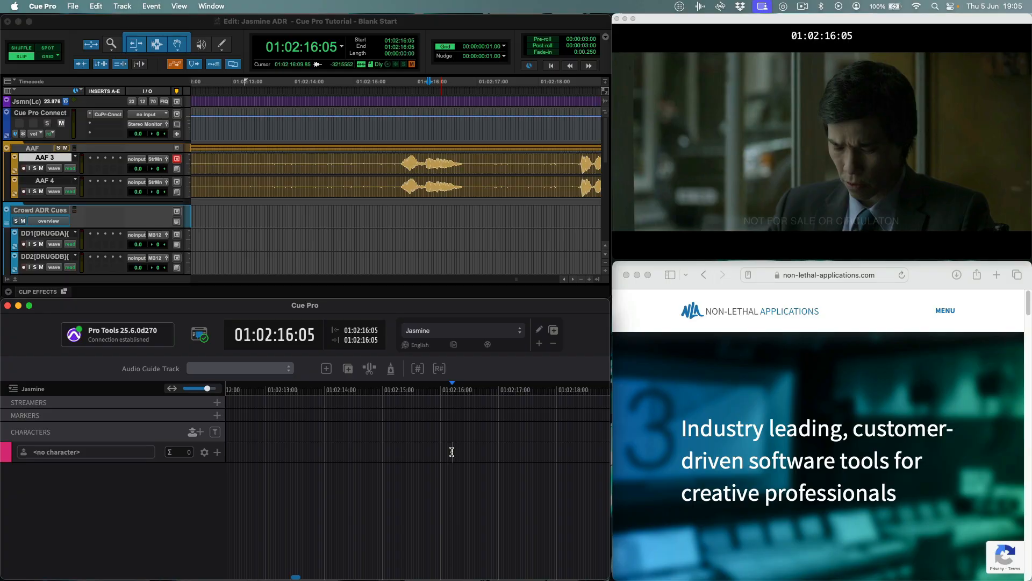
Step: Add a new character named Leonard to the Jasmine timeline
{"action": "key", "text": "super+shift+n"}
{"action": "left_click", "coordinate": [192, 431]}
{"action": "double_click", "coordinate": [75, 477]}
{"action": "type", "text": "Leo"}
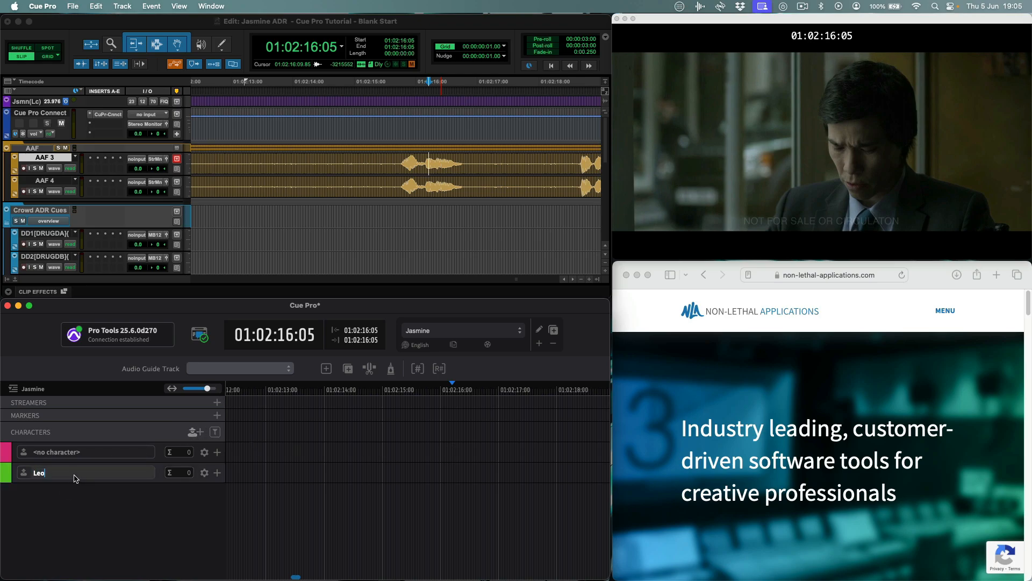
{"action": "type", "text": "nard"}
{"action": "key", "text": "Return"}
Step: In Leonard's character settings, enter the actor's full name, set the color to blue and the prefix to LEONARD
{"action": "left_click", "coordinate": [204, 472]}
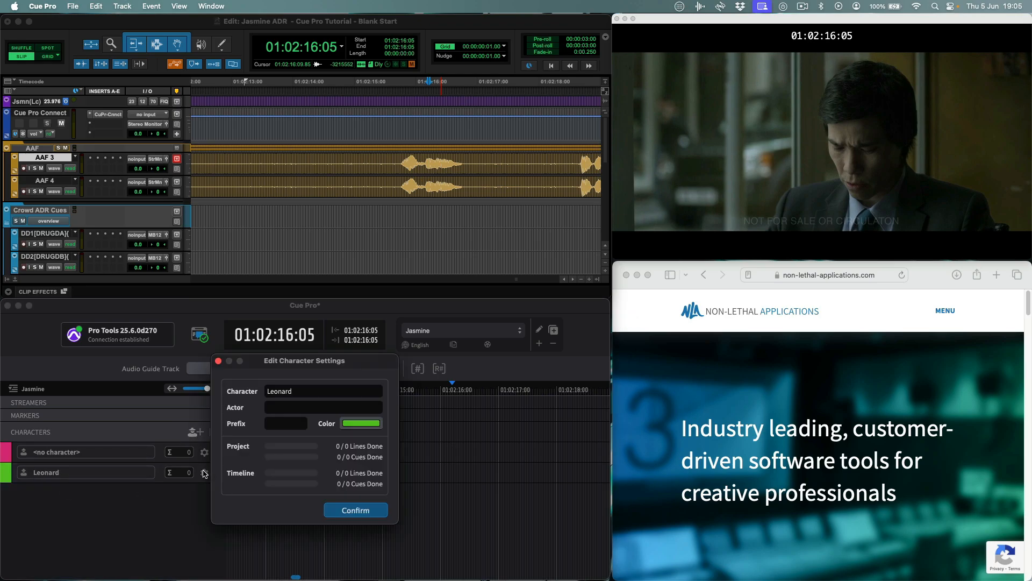
{"action": "left_click", "coordinate": [284, 408]}
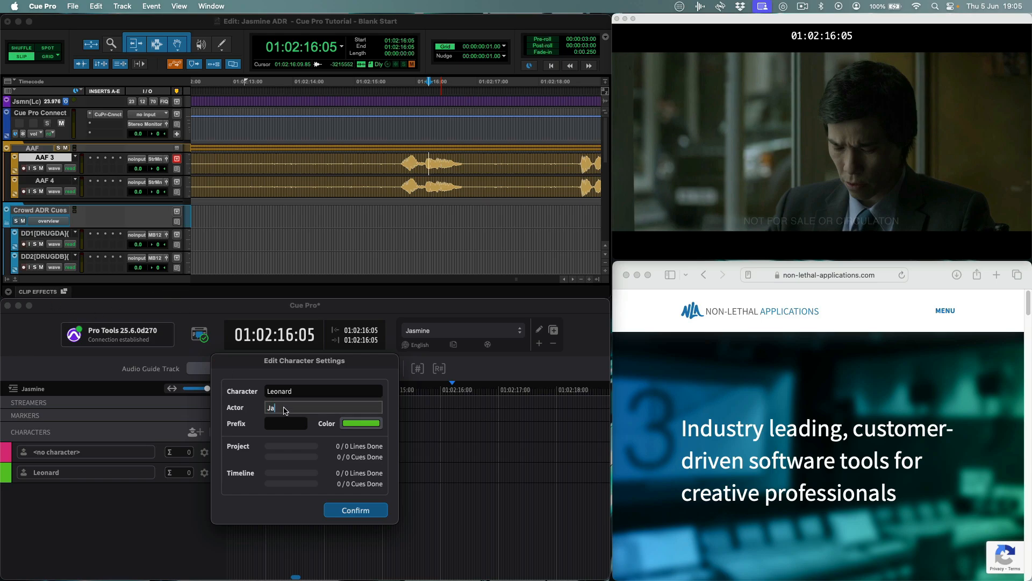
{"action": "left_click", "coordinate": [354, 423]}
{"action": "left_click", "coordinate": [376, 469]}
{"action": "left_click", "coordinate": [250, 439]}
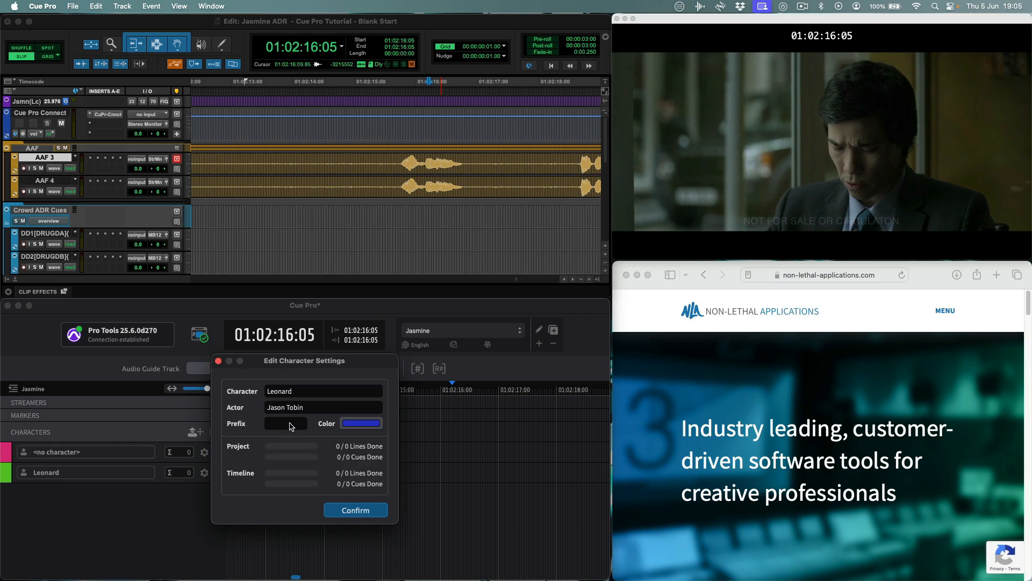
{"action": "left_click", "coordinate": [291, 423]}
{"action": "type", "text": "LEONARD"}
{"action": "key", "text": "Return"}
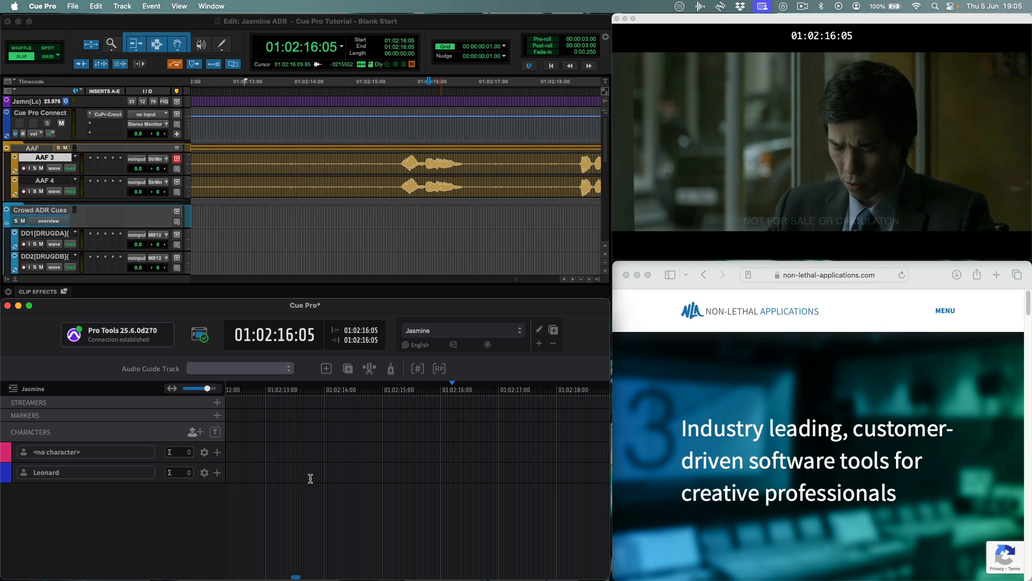
Step: Add an ADR cue for Leonard from 01:02:15:15 to 01:02:16:20 with the text "I wanted to, uh..."
{"action": "left_click_drag", "start_coordinate": [305, 478], "coordinate": [394, 480]}
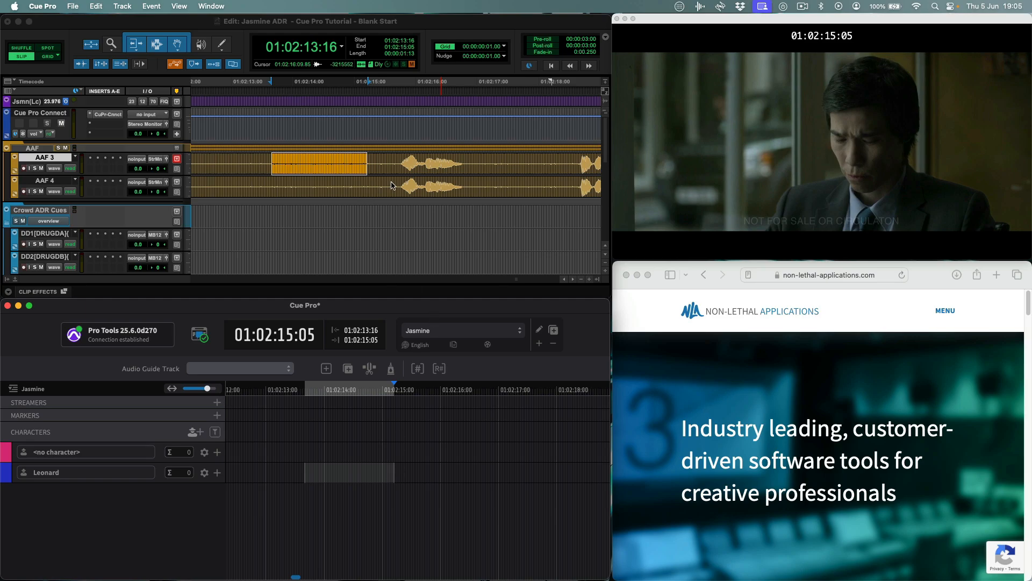
{"action": "left_click_drag", "start_coordinate": [392, 168], "coordinate": [463, 170]}
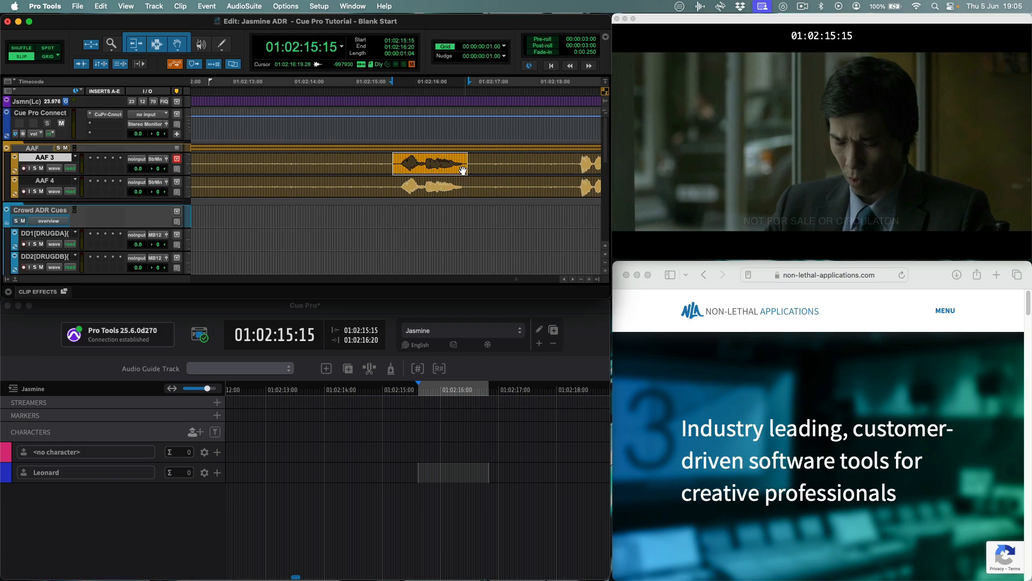
{"action": "key", "text": "ctrl+shift+c"}
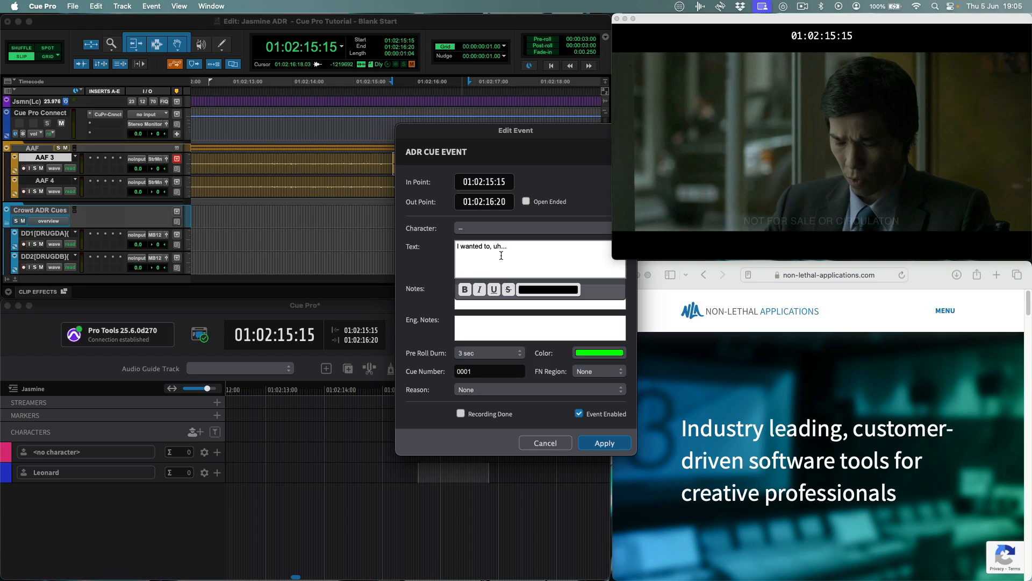
{"action": "key", "text": "Escape"}
{"action": "key", "text": "Return"}
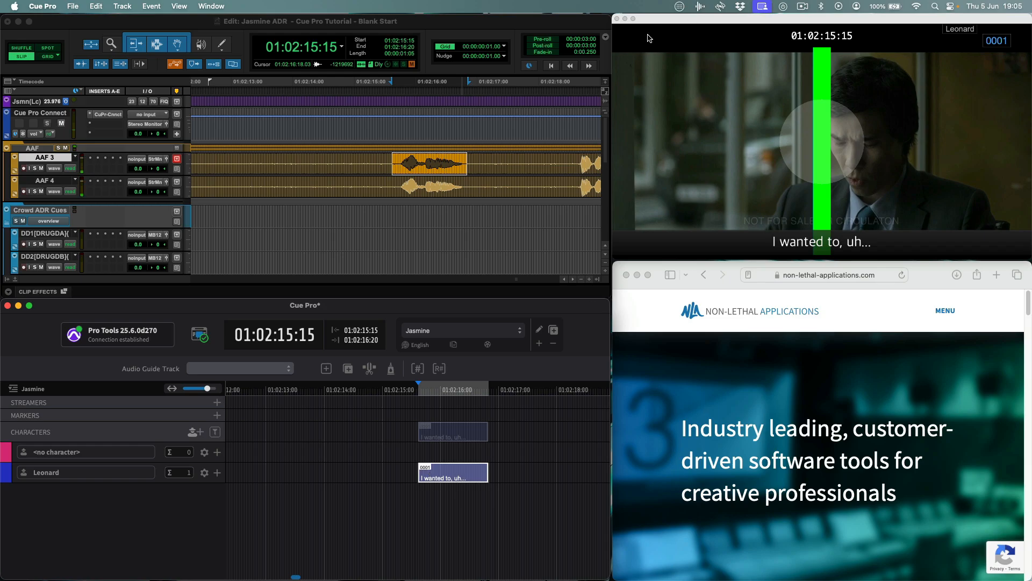
Step: Enable pre-roll in Pro Tools and play through Leonard's cue 0001 against the picture
{"action": "left_click", "coordinate": [548, 43]}
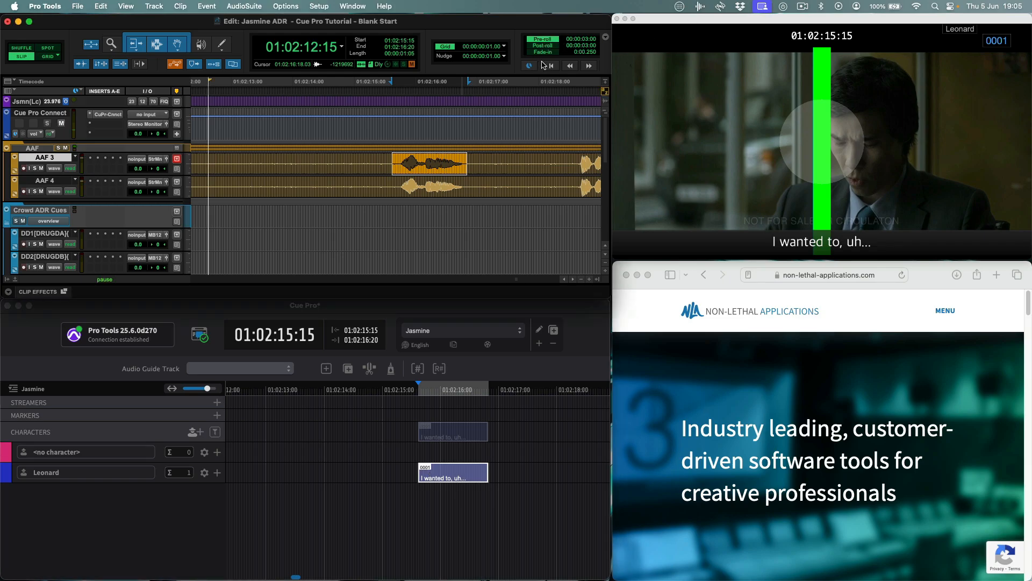
{"action": "key", "text": "space"}
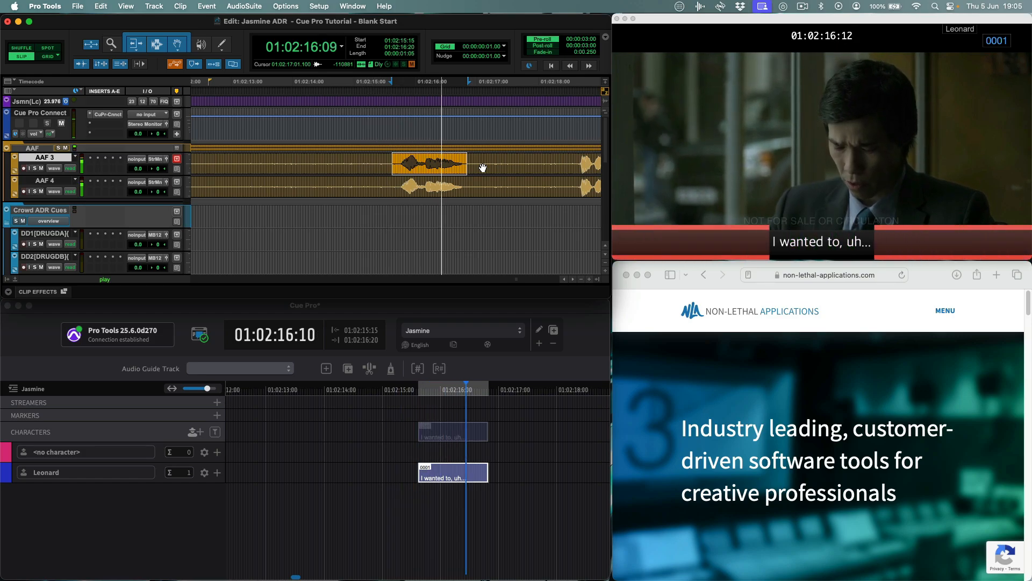
{"action": "key", "text": "space"}
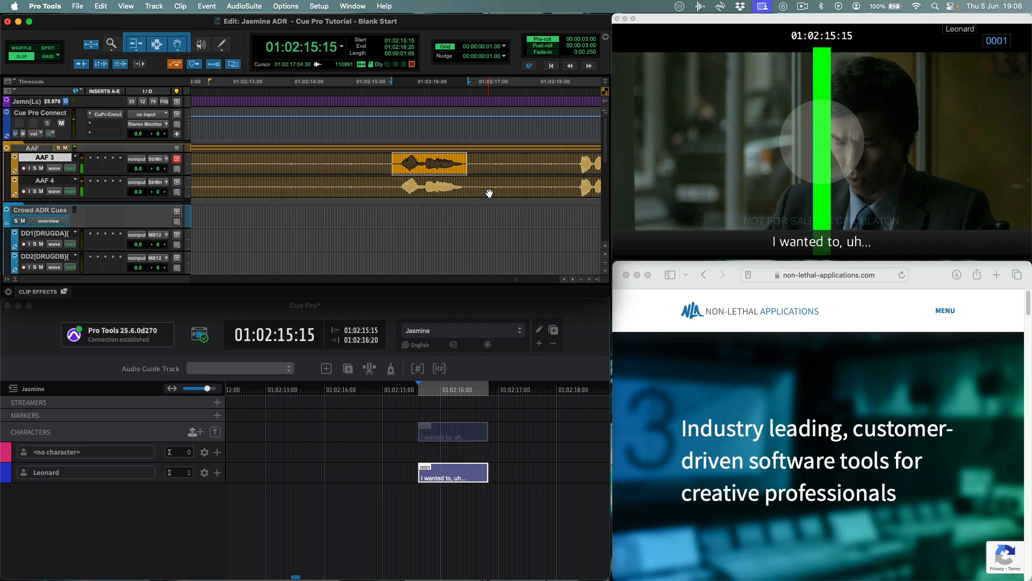
Step: Nudge the head of cue 0001 longer and shorter frame by frame, ending with its start at 01:02:15:17
{"action": "key", "text": "ctrl+comma"}
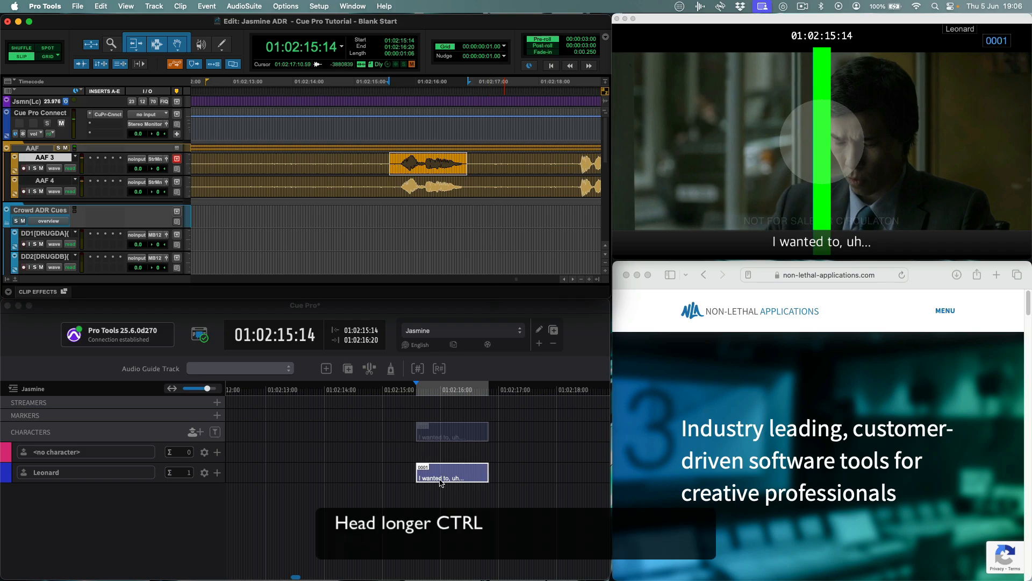
{"action": "key", "text": "ctrl+comma"}
{"action": "key", "text": "ctrl+comma"}
{"action": "key", "text": "ctrl+period"}
{"action": "key", "text": "ctrl+period"}
{"action": "key", "text": "ctrl+period"}
{"action": "key", "text": "ctrl+period"}
{"action": "key", "text": "ctrl+period"}
Step: Nudge the tail of cue 0001 to end at 01:02:16:19 and trim its head to start at 01:02:15:18
{"action": "key", "text": "alt+comma"}
{"action": "key", "text": "alt+comma"}
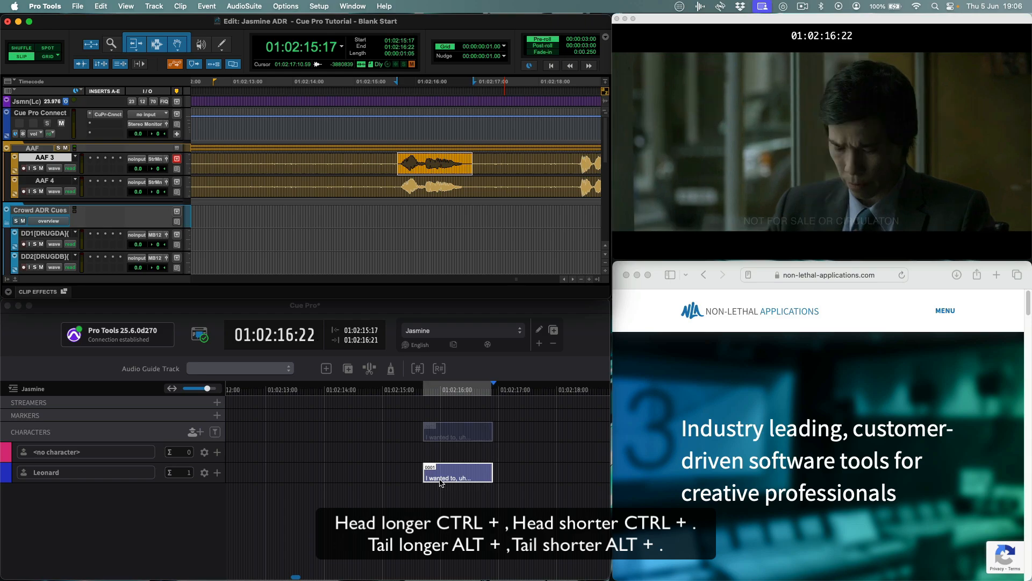
{"action": "key", "text": "alt+period"}
{"action": "key", "text": "alt+period"}
{"action": "key", "text": "alt+period"}
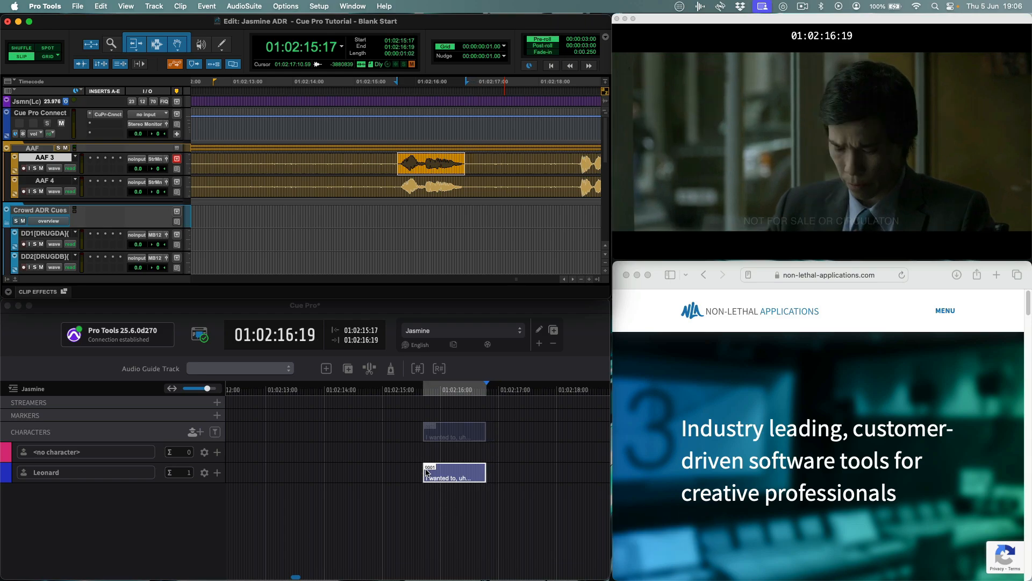
{"action": "left_click_drag", "start_coordinate": [424, 473], "coordinate": [428, 473]}
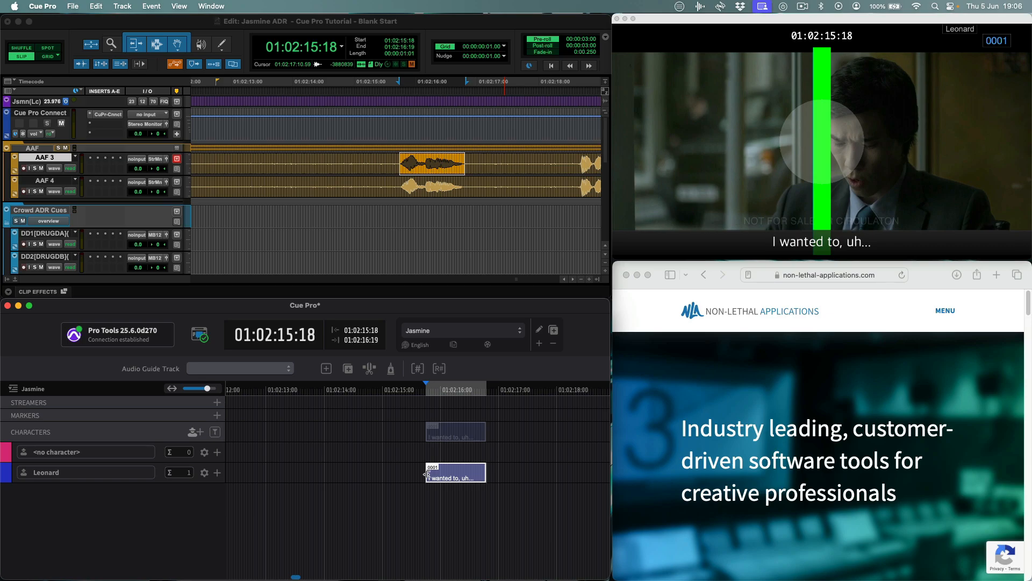
Step: Set the audio guide track to AAF 3 and scrub the guide audio across Leonard's cue 0001
{"action": "left_click", "coordinate": [228, 372]}
{"action": "left_click", "coordinate": [239, 134]}
{"action": "left_click_drag", "start_coordinate": [426, 473], "coordinate": [486, 473]}
{"action": "key", "text": "space"}
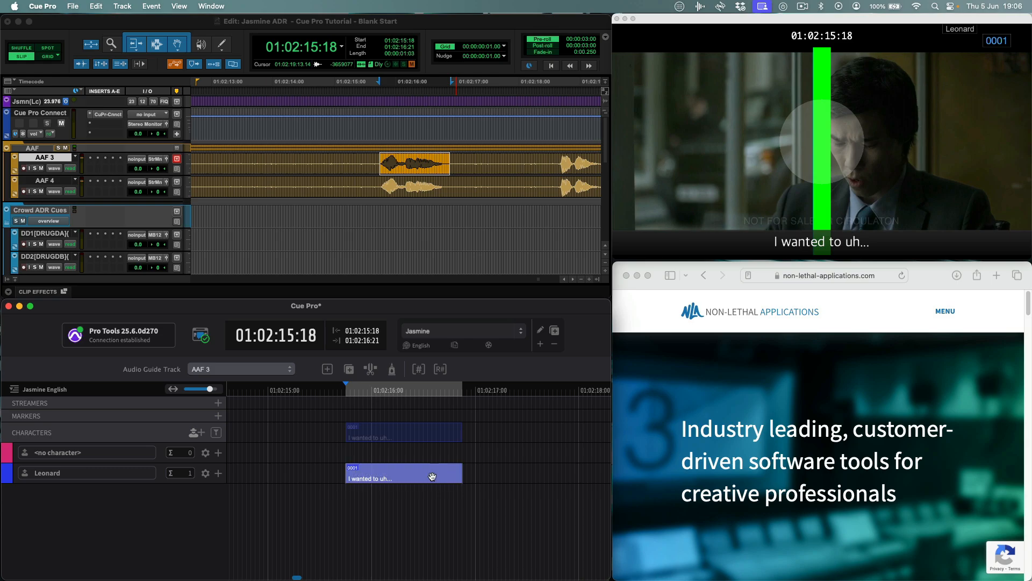
Step: Scrub the guide audio for Leonard's next line and select the range from 01:02:18:14 to 01:02:20:10
{"action": "left_click", "coordinate": [558, 474]}
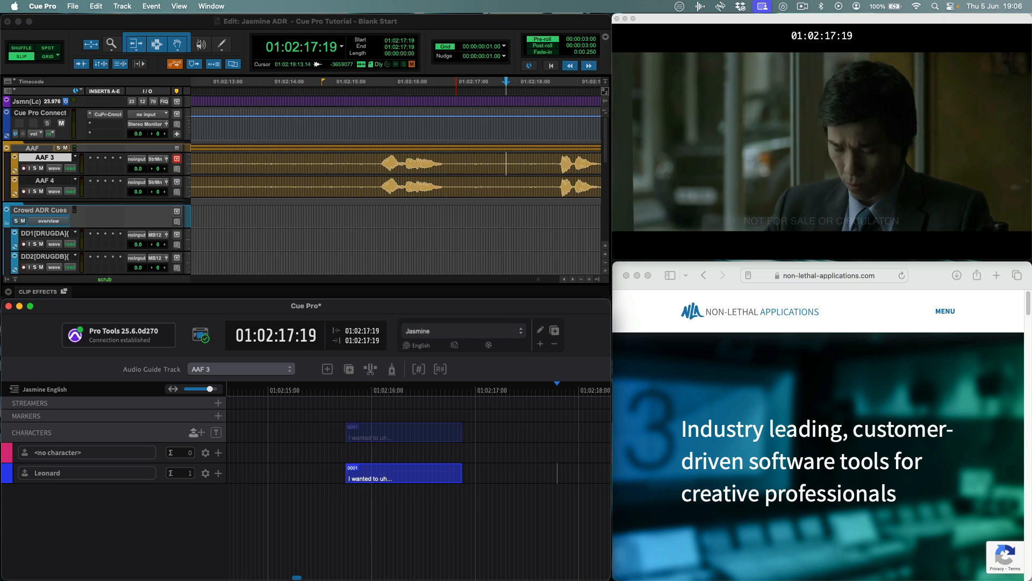
{"action": "key", "text": "space"}
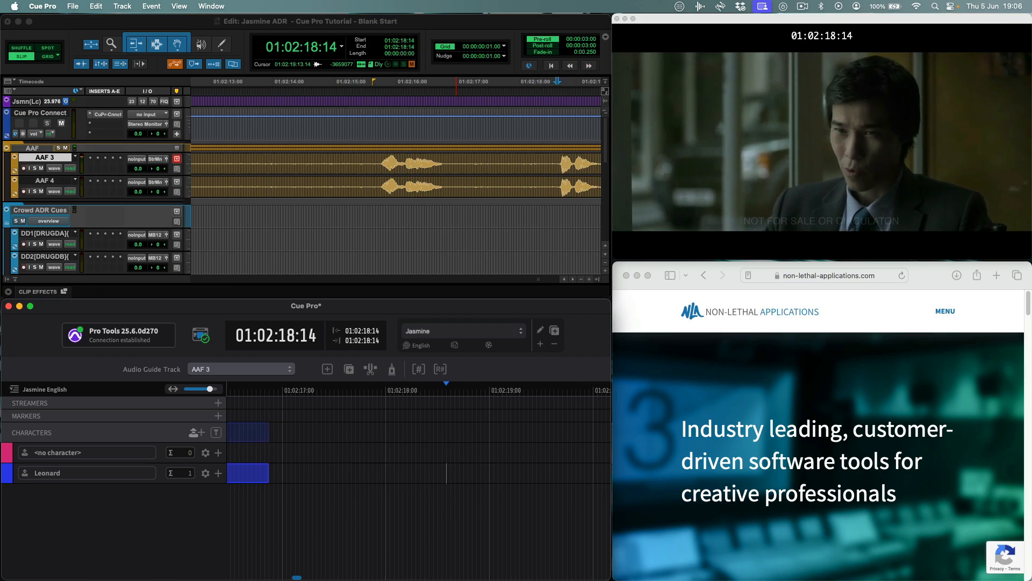
{"action": "left_click", "coordinate": [584, 467]}
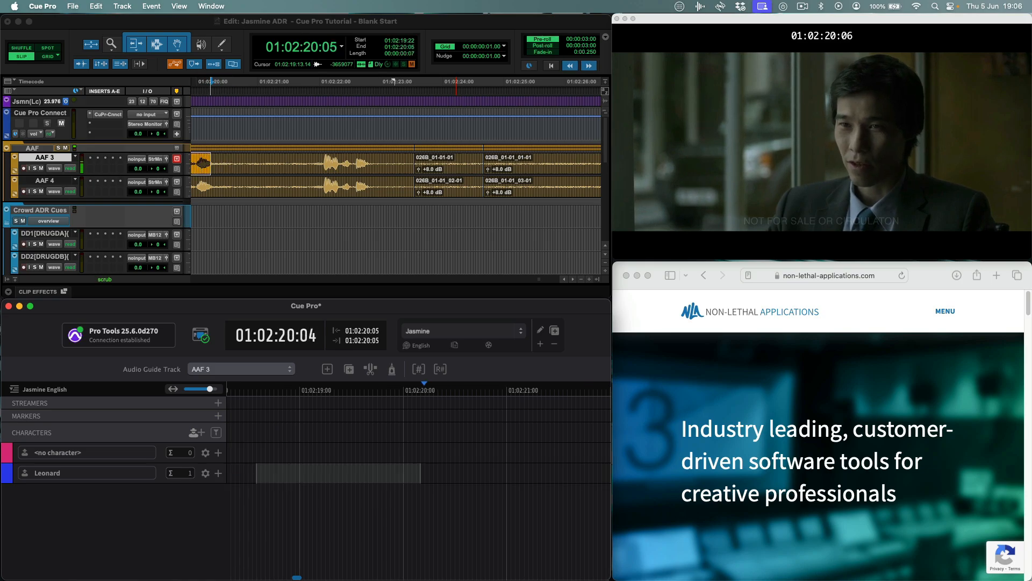
{"action": "left_click_drag", "start_coordinate": [256, 472], "coordinate": [446, 472]}
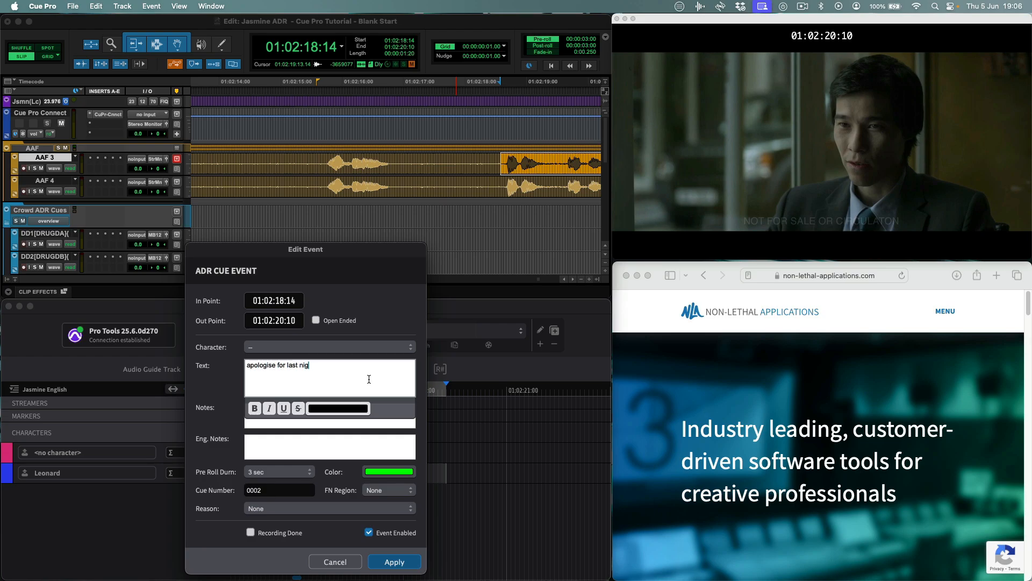
Step: Give the selected range an ADR cue with the text "apologise, for last night" and the reason Noisy Background (LR1)
{"action": "type", "text": ","}
{"action": "left_click", "coordinate": [265, 411]}
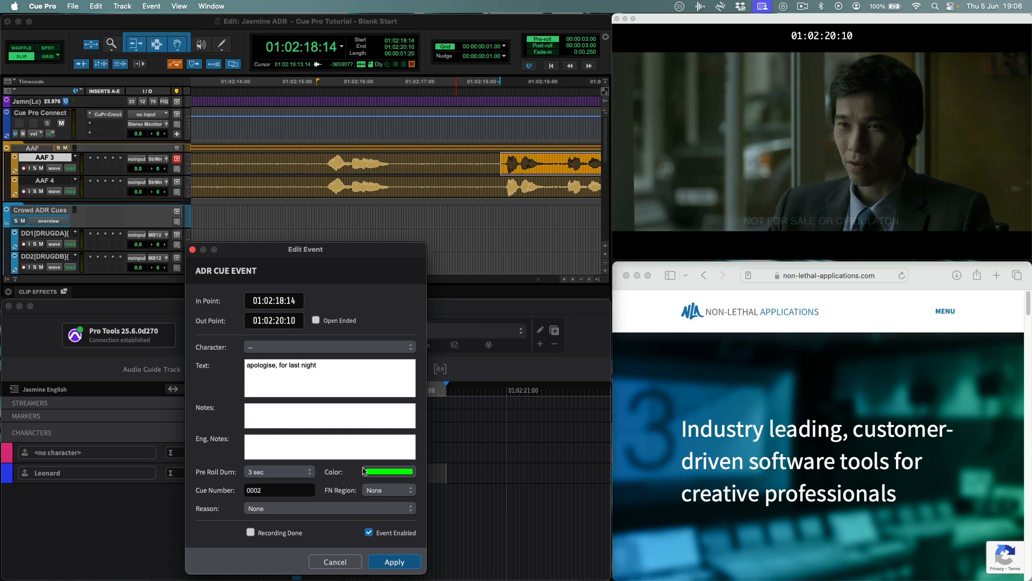
{"action": "left_click", "coordinate": [258, 509]}
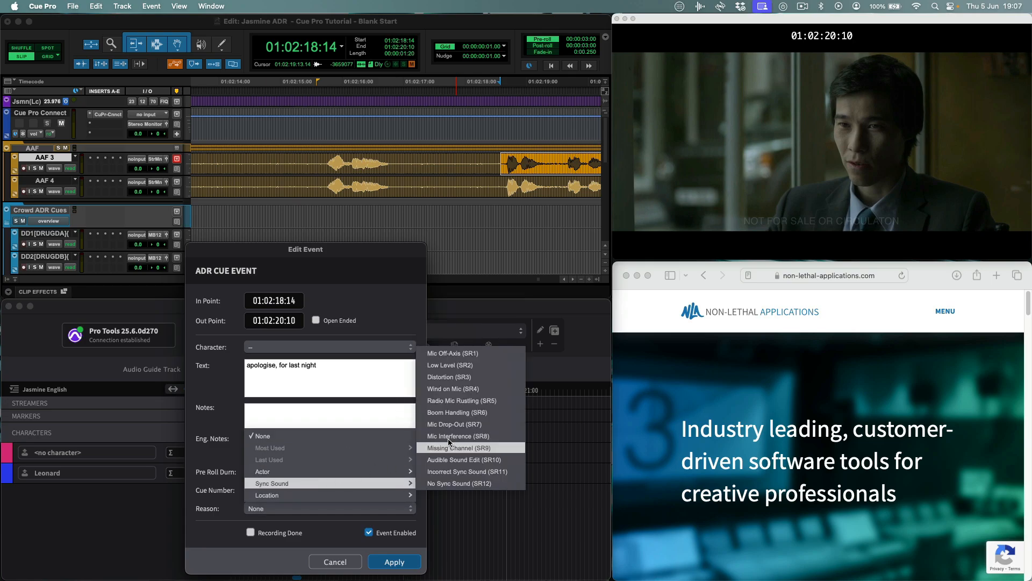
{"action": "mouse_move", "coordinate": [325, 495]}
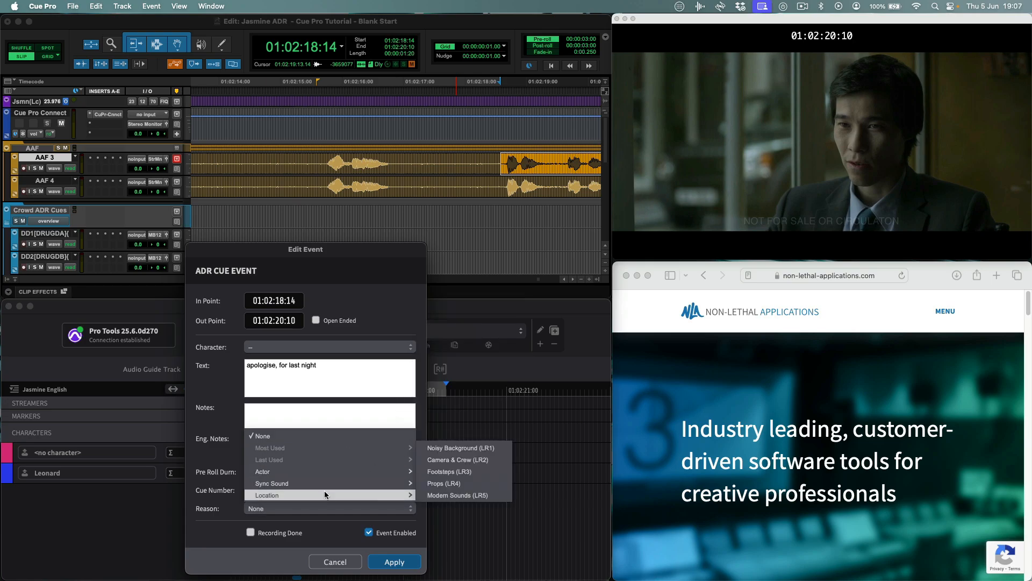
{"action": "left_click", "coordinate": [480, 447]}
{"action": "left_click", "coordinate": [382, 562]}
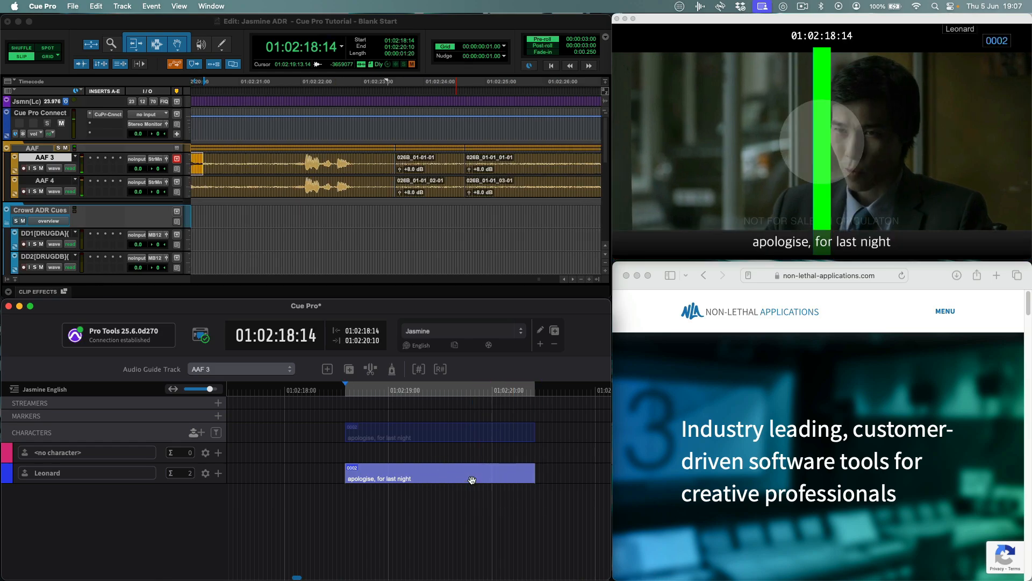
Step: Split cue 0002 at 01:02:19:14, dividing its text before "for last night"
{"action": "left_click", "coordinate": [472, 468]}
{"action": "mouse_move", "coordinate": [465, 468]}
{"action": "left_mouse_down"}
{"action": "mouse_move", "coordinate": [502, 468]}
{"action": "mouse_move", "coordinate": [422, 469]}
{"action": "mouse_move", "coordinate": [450, 468]}
{"action": "left_mouse_up"}
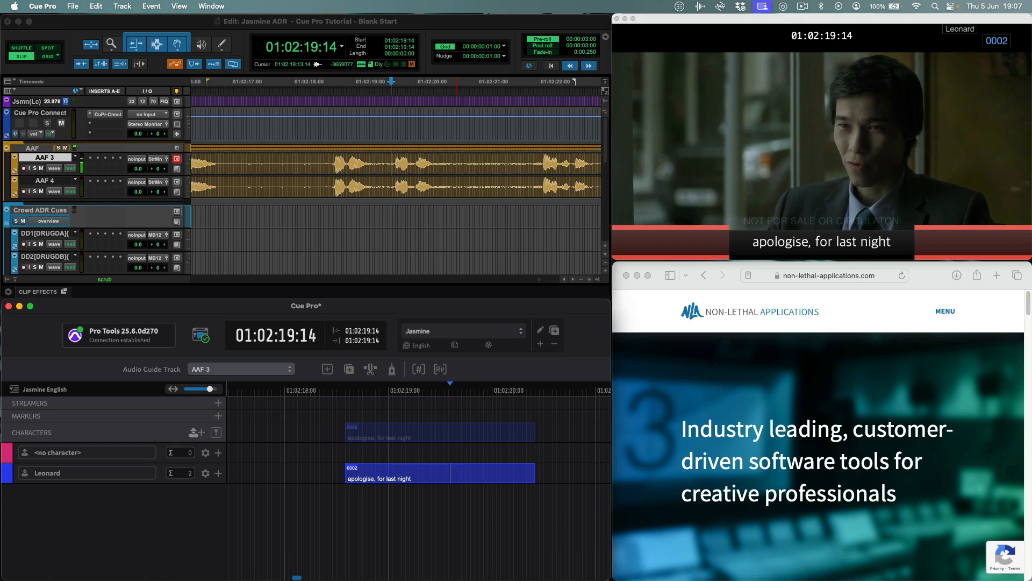
{"action": "key", "text": "super+e"}
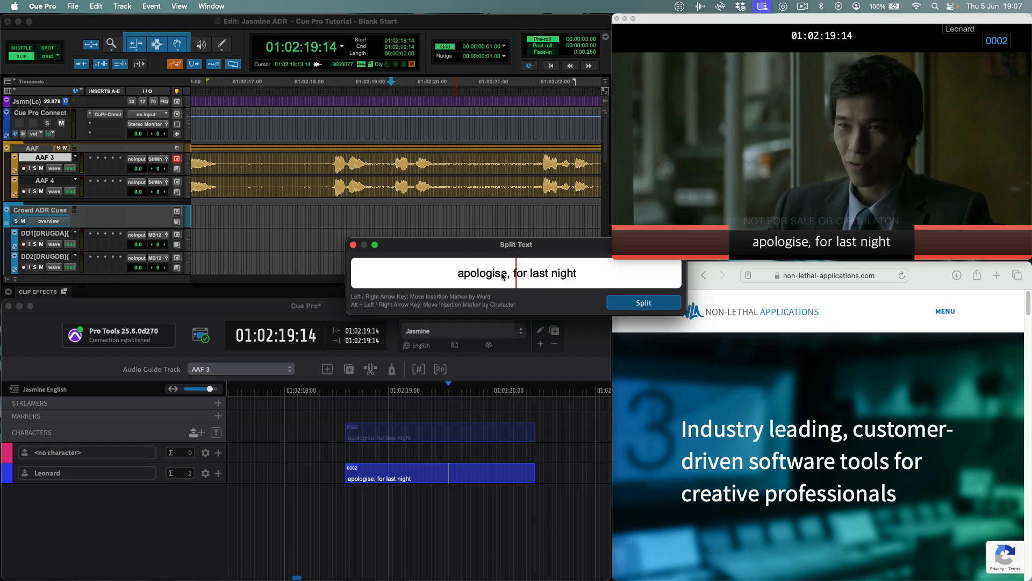
{"action": "left_click", "coordinate": [620, 306]}
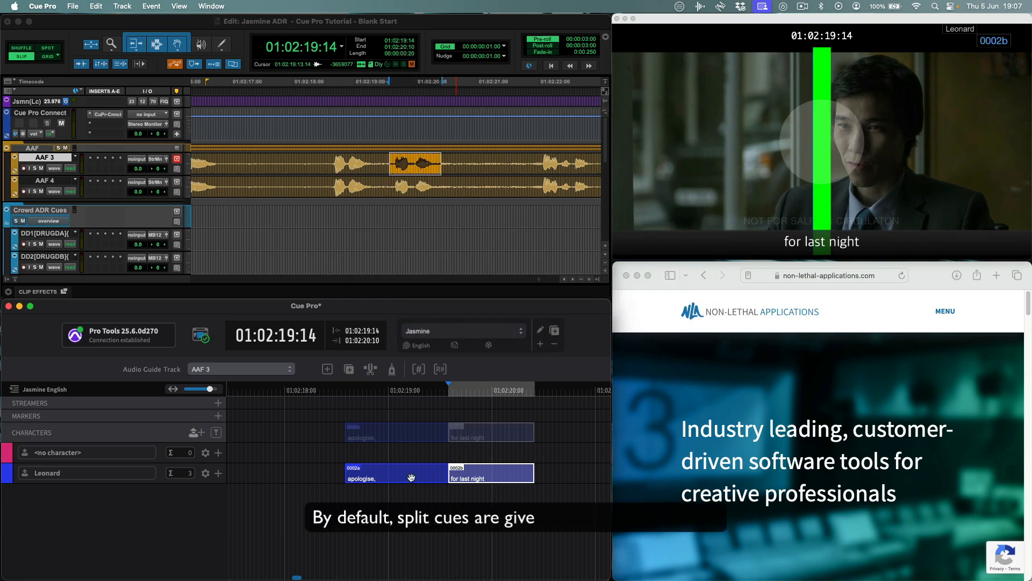
Step: Select both halves of the split cue on Leonard's track and play them back together
{"action": "left_click", "coordinate": [432, 480]}
{"action": "left_click", "coordinate": [473, 481], "text": "shift"}
{"action": "key", "text": "space"}
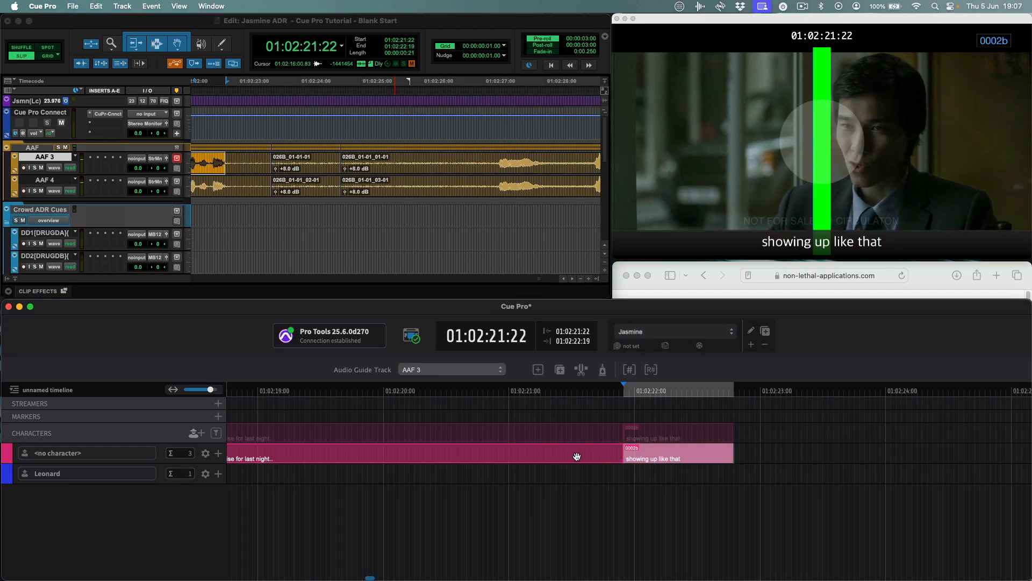
Step: Extend the selection from the "showing up like that" cue to the preceding cue and apply an event command to both
{"action": "left_click", "coordinate": [576, 456], "text": "shift"}
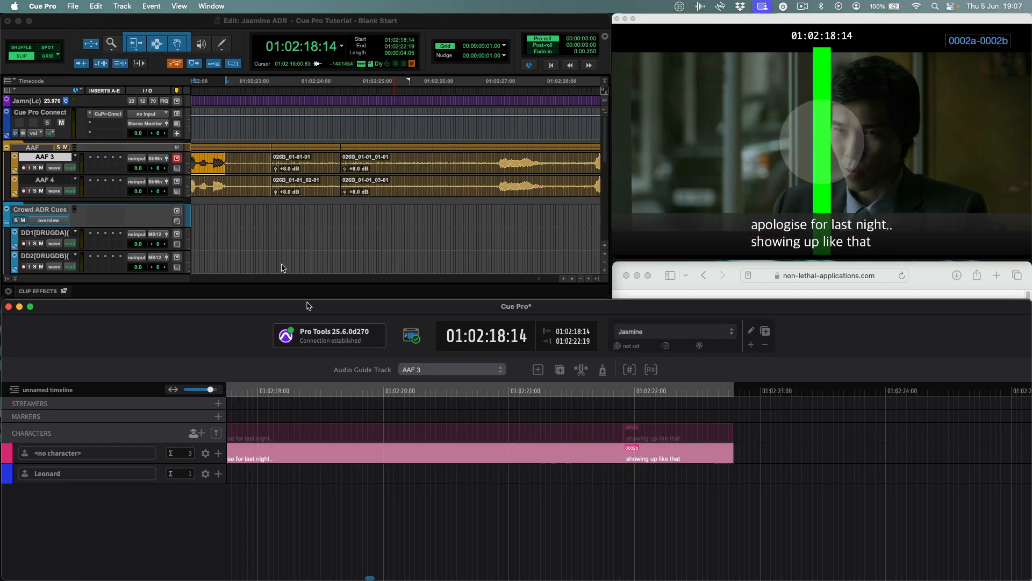
{"action": "left_click", "coordinate": [151, 6]}
{"action": "left_click", "coordinate": [160, 129]}
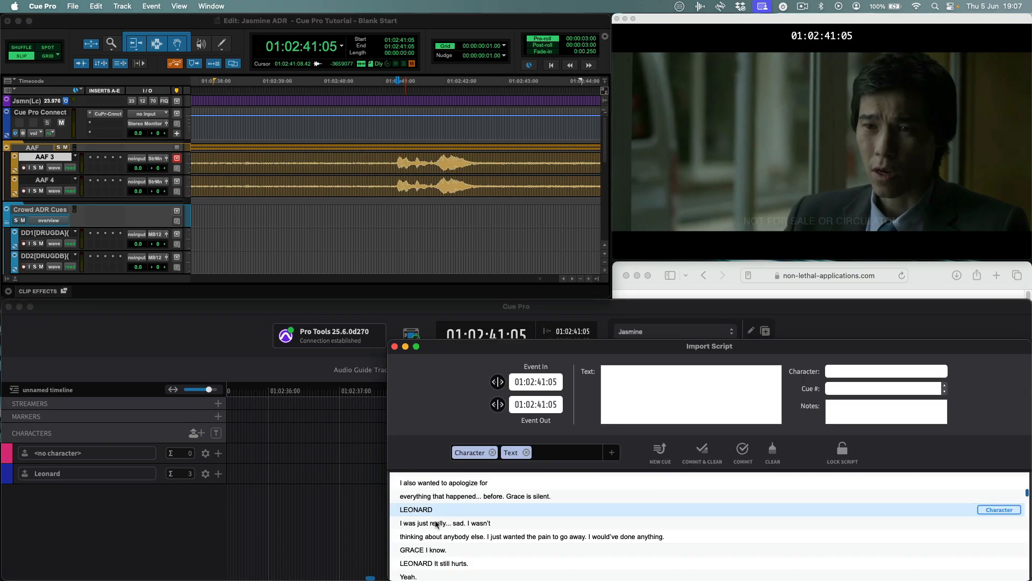
Step: Tag the script line "I was just really... sad. I wasn't" as Text and select 01:02:41:05 to 01:02:47:15 on track AAF 3 in Pro Tools
{"action": "left_click", "coordinate": [436, 524]}
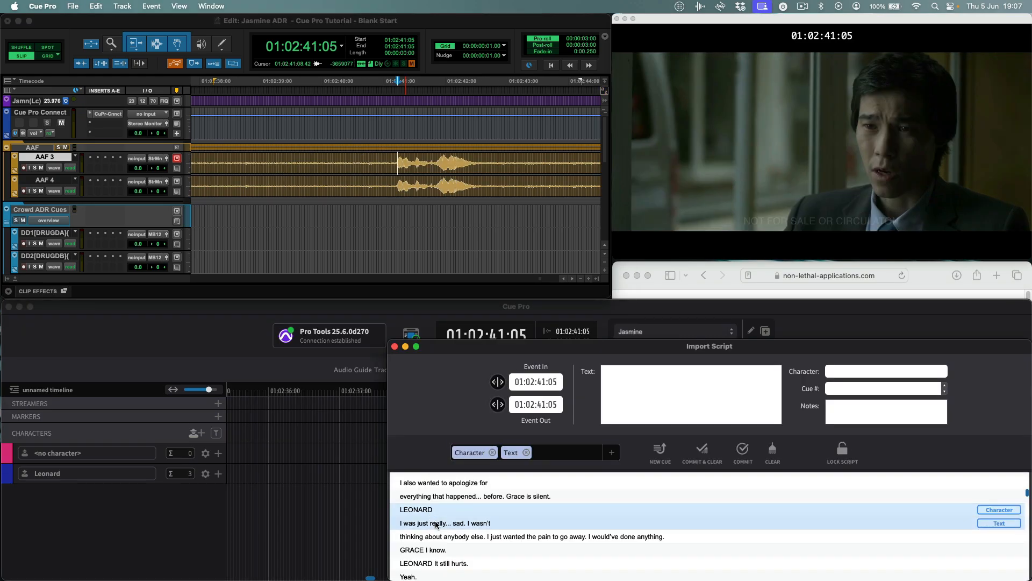
{"action": "left_click", "coordinate": [398, 163]}
{"action": "left_click_drag", "start_coordinate": [397, 163], "coordinate": [586, 163]}
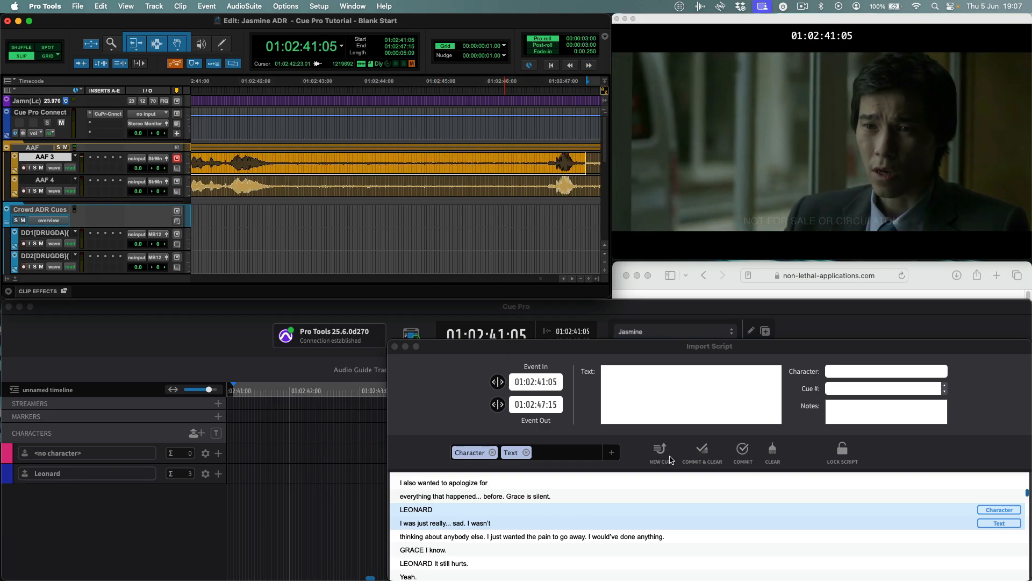
Step: Create Leonard's cue 0004 from the tagged script lines, shorten its text to "I was just really... sad.", commit it and close the script import
{"action": "left_click", "coordinate": [671, 460]}
{"action": "left_click_drag", "start_coordinate": [717, 371], "coordinate": [676, 372]}
{"action": "key", "text": "BackSpace"}
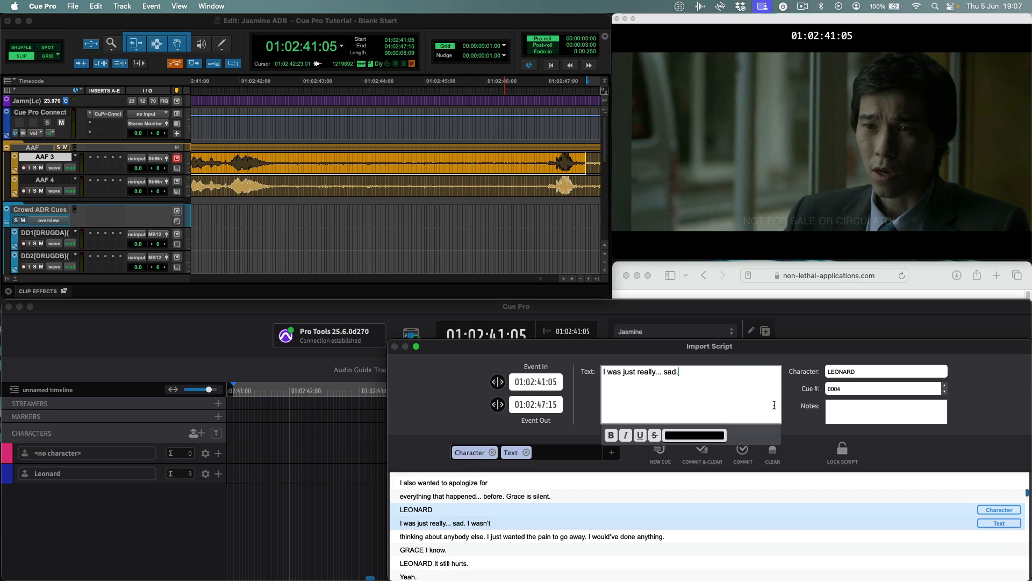
{"action": "left_click", "coordinate": [800, 460]}
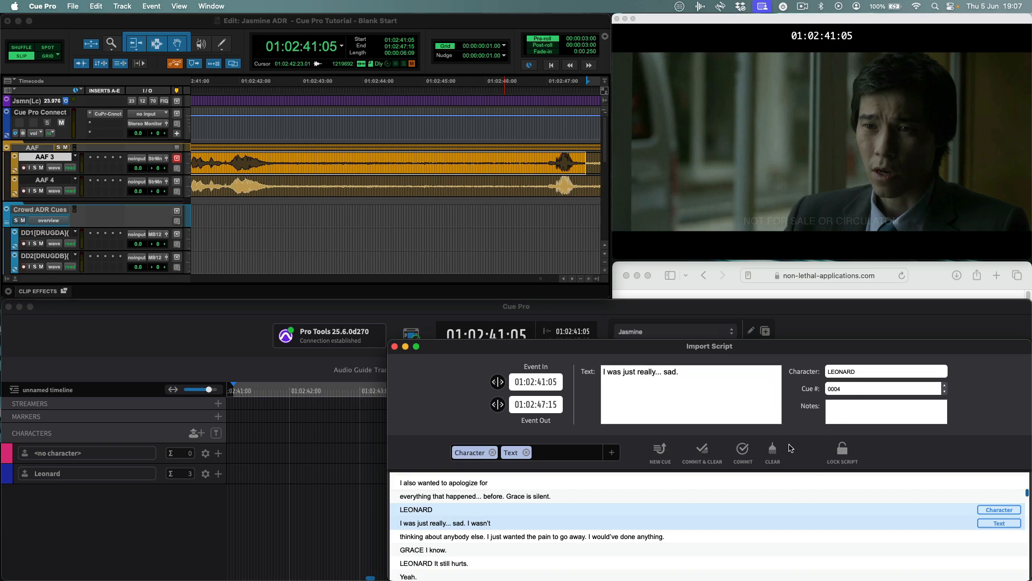
{"action": "left_click", "coordinate": [707, 458]}
{"action": "left_click", "coordinate": [394, 346]}
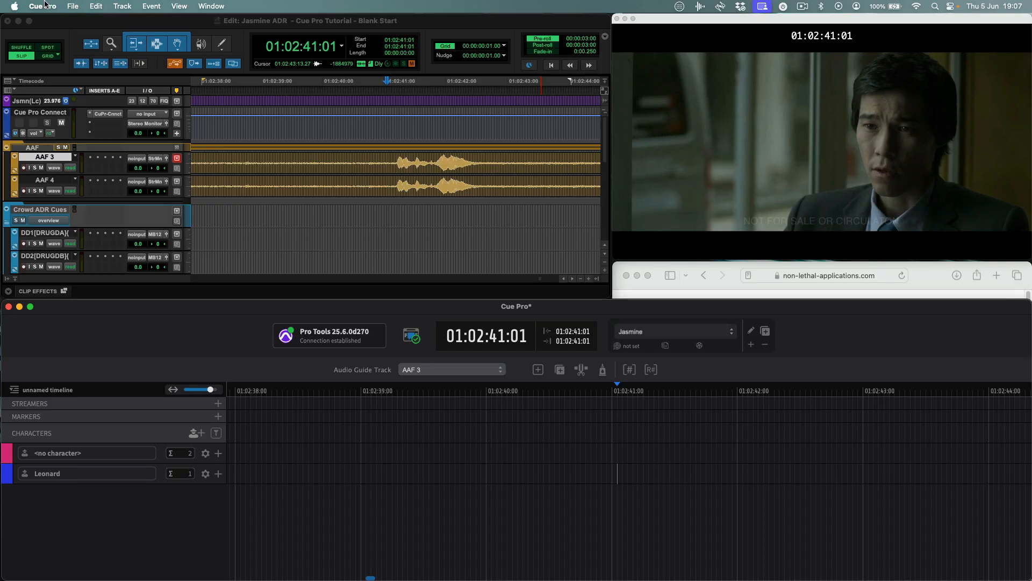
Step: Review the ADR Cue overlay preferences, including secondary preroll, progress bar, character/actor and cue number settings
{"action": "left_click", "coordinate": [43, 6]}
{"action": "left_click", "coordinate": [47, 33]}
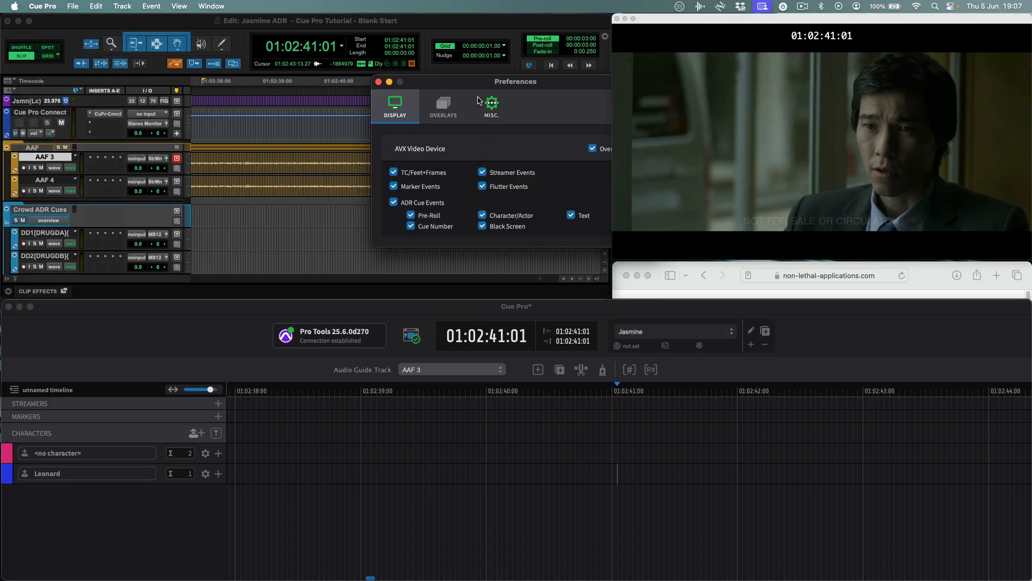
{"action": "left_click_drag", "start_coordinate": [465, 81], "coordinate": [331, 142]}
{"action": "left_click", "coordinate": [318, 175]}
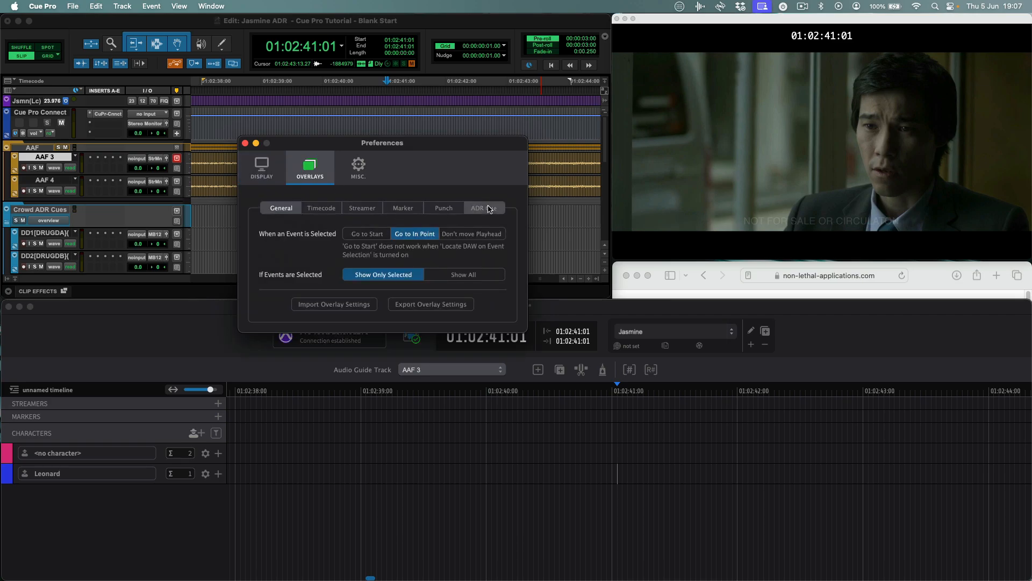
{"action": "left_click", "coordinate": [279, 300]}
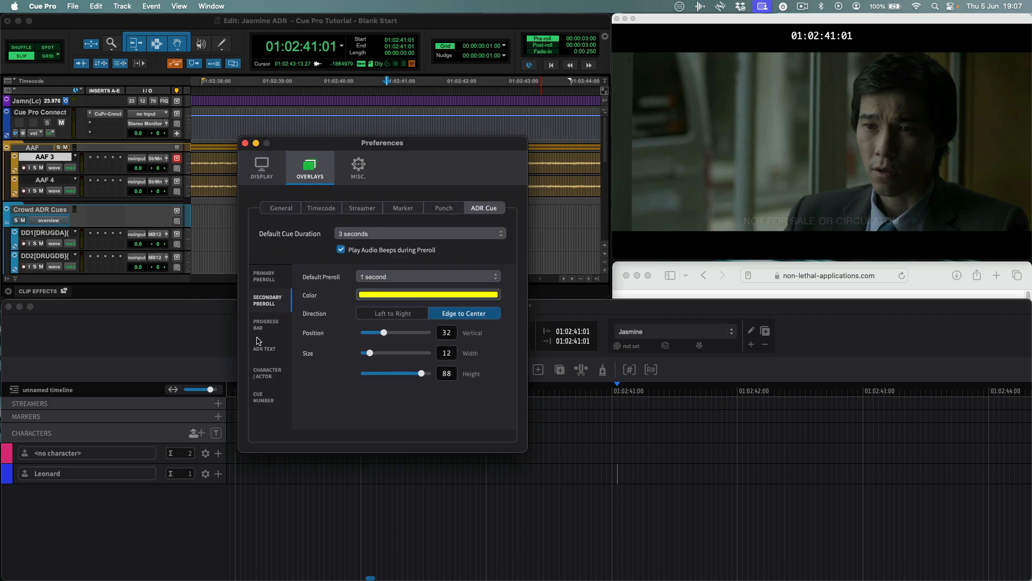
{"action": "left_click", "coordinate": [261, 334]}
{"action": "left_click", "coordinate": [267, 373]}
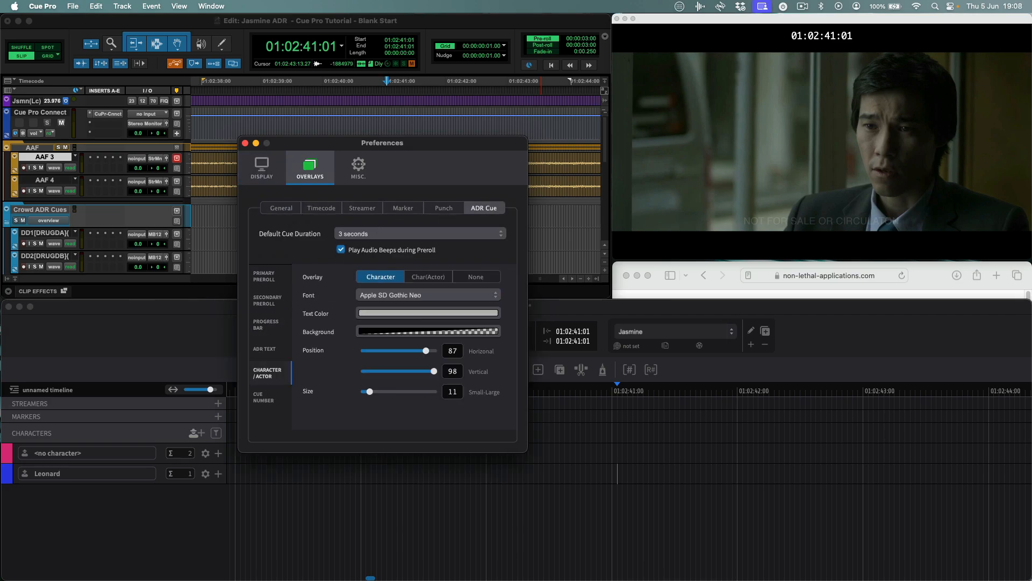
{"action": "left_click", "coordinate": [263, 397]}
{"action": "left_click", "coordinate": [282, 208]}
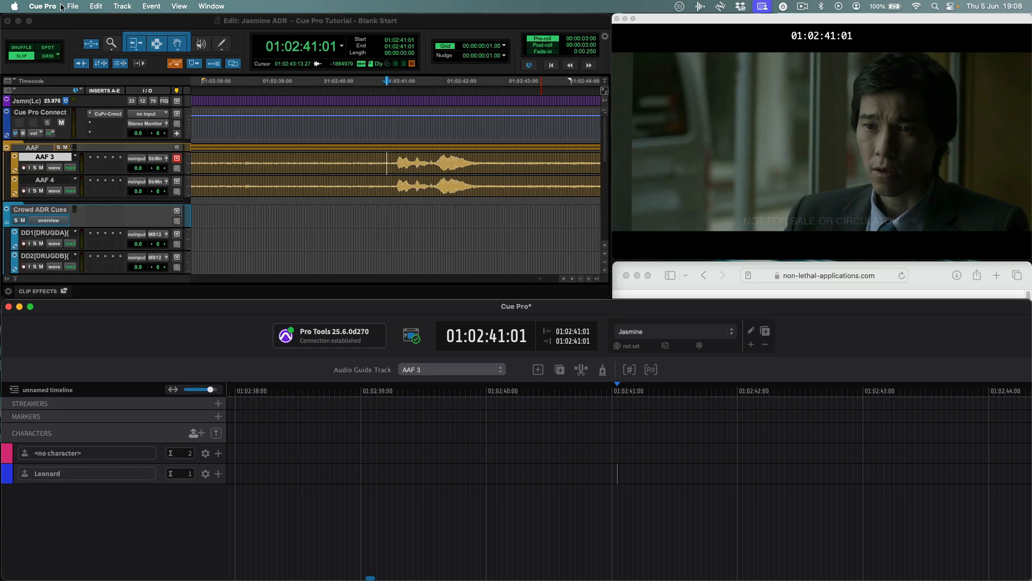
Step: Import the events from "Jasmine - Main character ADR Cues.csv" as ADR cues, checking the column assignments beforehand
{"action": "left_click", "coordinate": [75, 6]}
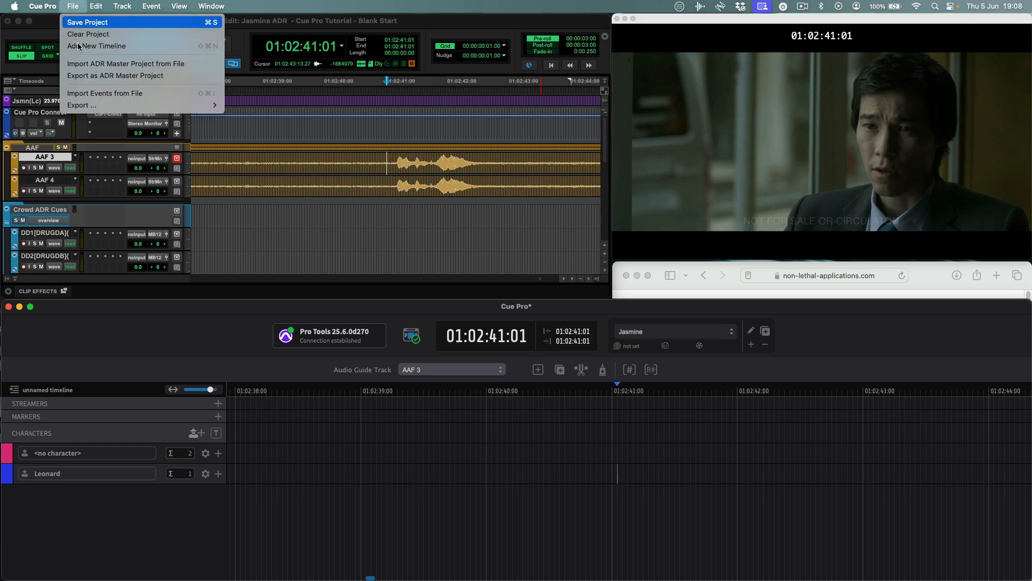
{"action": "left_click", "coordinate": [102, 94]}
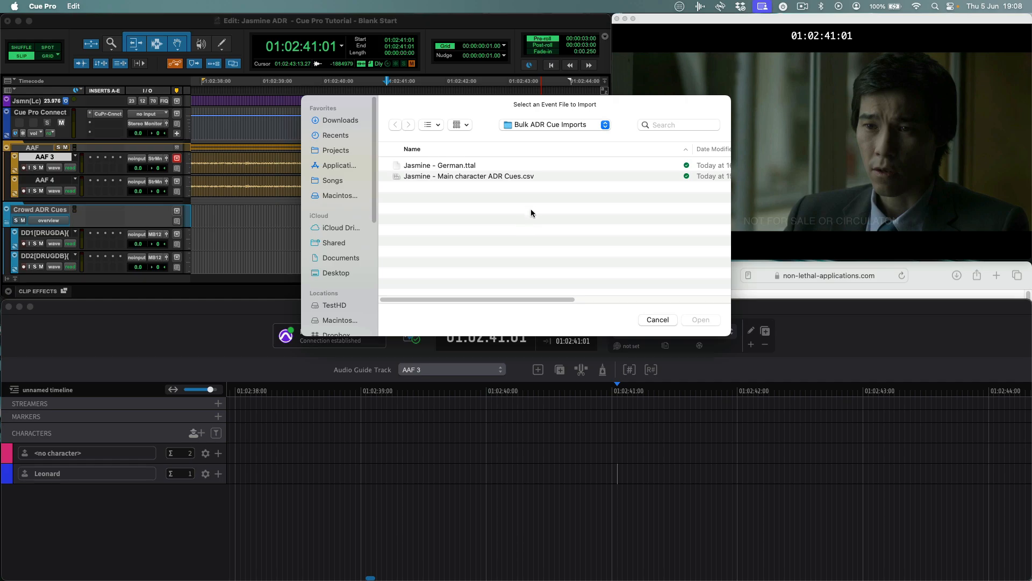
{"action": "left_click", "coordinate": [478, 177]}
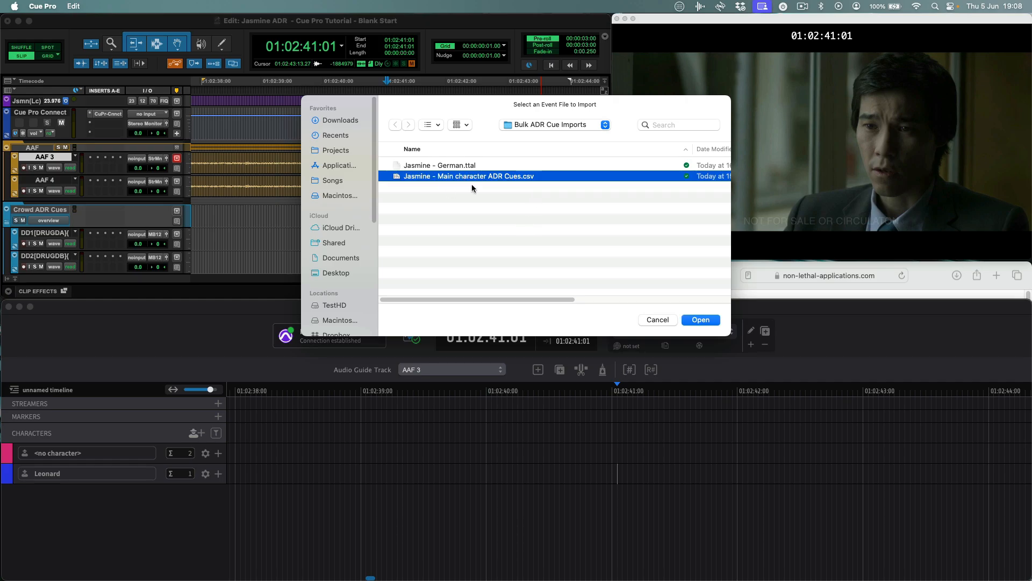
{"action": "left_click", "coordinate": [701, 320]}
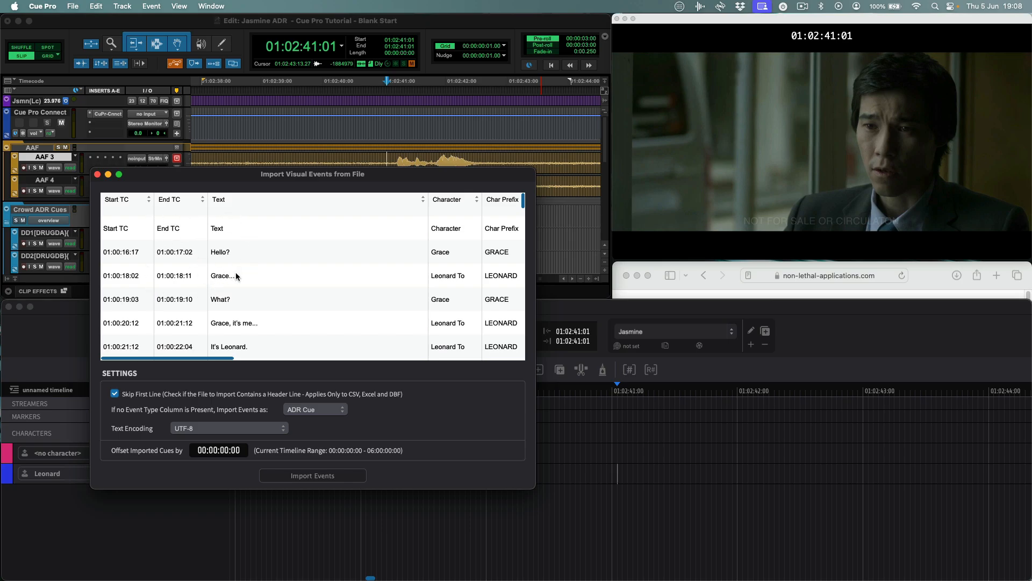
{"action": "scroll", "coordinate": [301, 325], "scroll_direction": "right", "scroll_amount": 10}
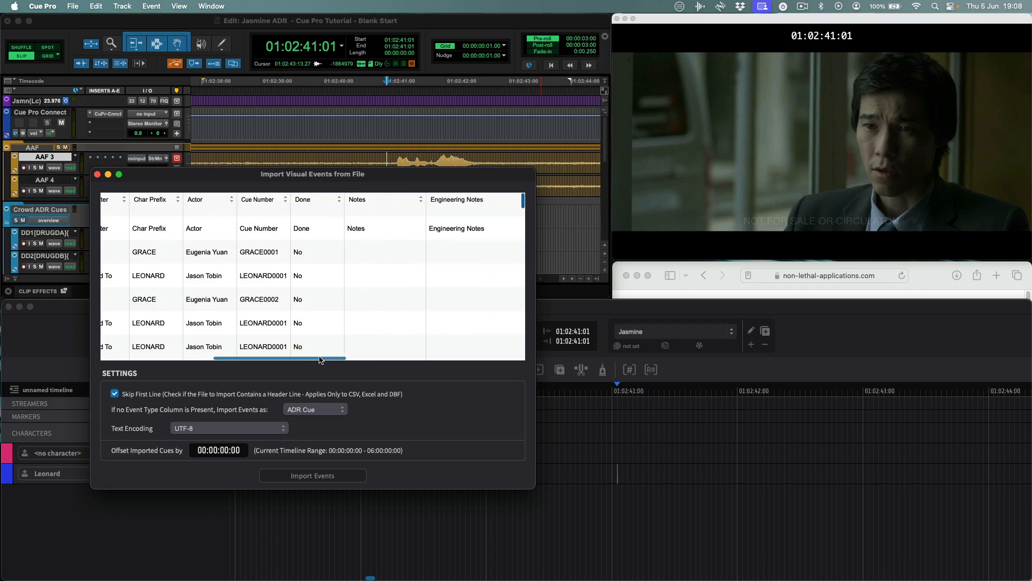
{"action": "left_click_drag", "start_coordinate": [325, 359], "coordinate": [155, 365]}
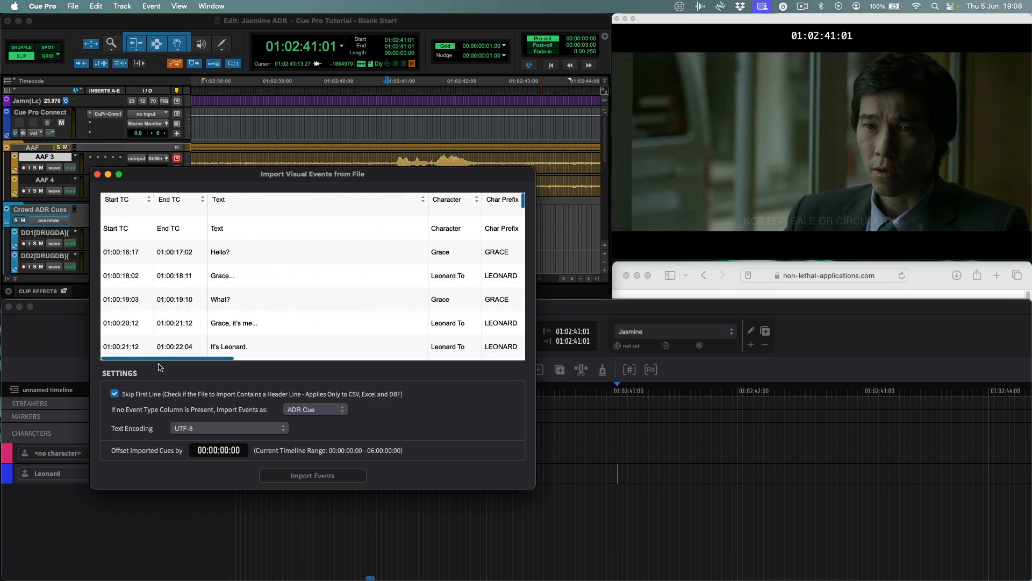
{"action": "left_click", "coordinate": [338, 475]}
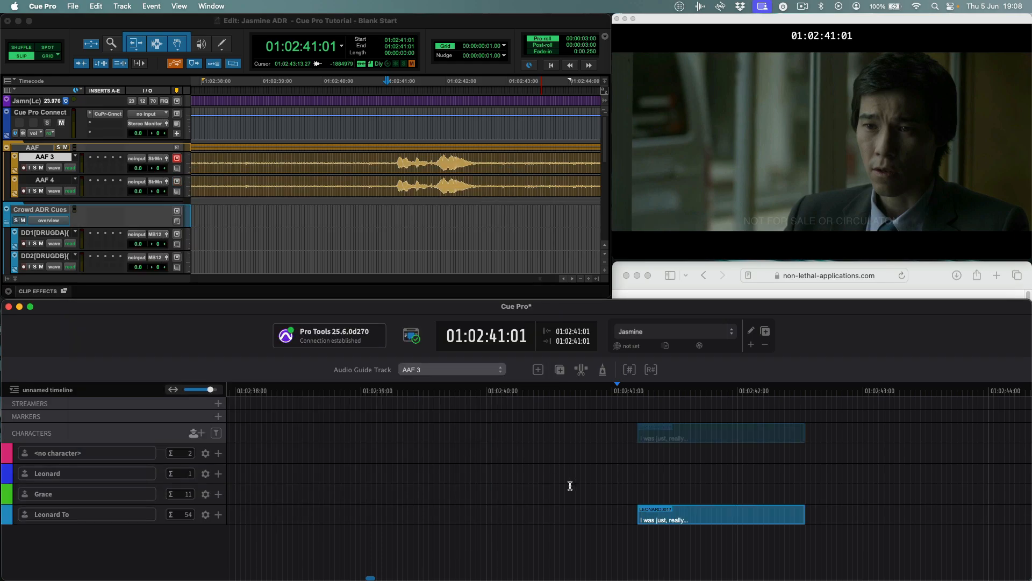
Step: Step through the imported Leonard and Grace cues to check their overlays on the video
{"action": "left_click", "coordinate": [582, 507]}
{"action": "key", "text": "Tab"}
{"action": "key", "text": "Tab"}
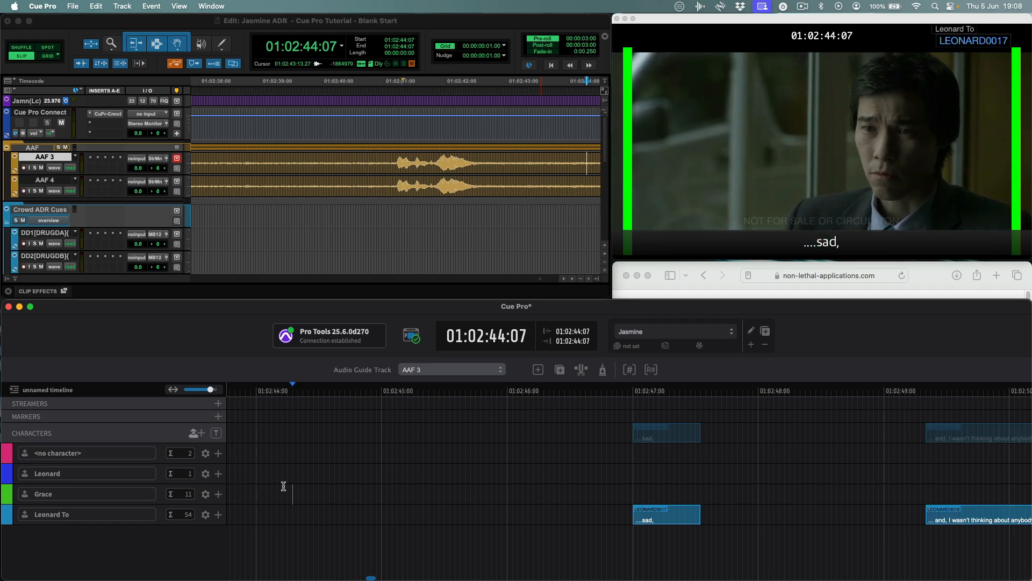
{"action": "key", "text": "Tab"}
{"action": "key", "text": "Tab"}
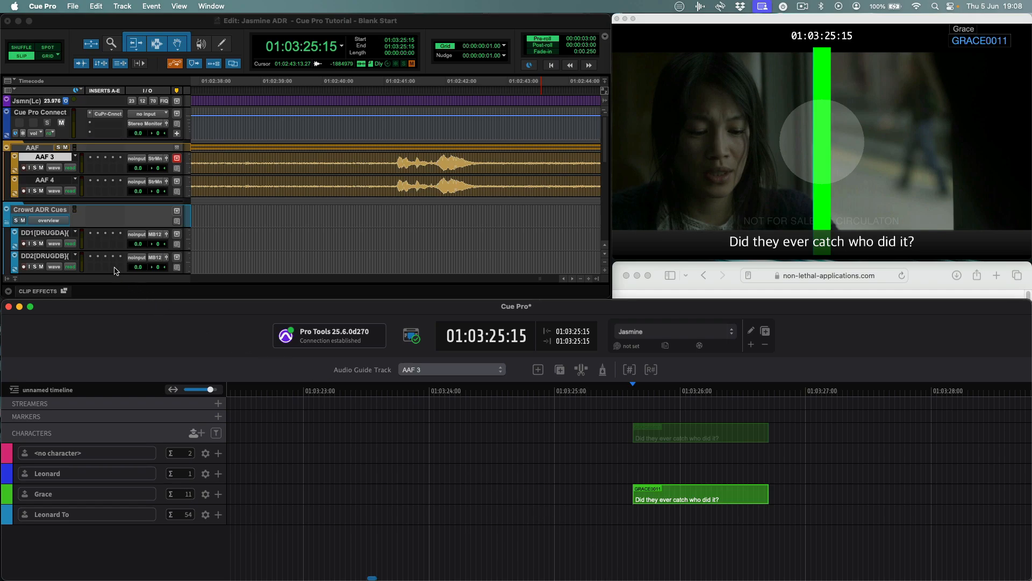
Step: Select the DD1, DD2 and DD3 crowd tracks in Pro Tools, locate to their first clip and create Cue Pro events from the clip group tracks
{"action": "left_click", "coordinate": [222, 243]}
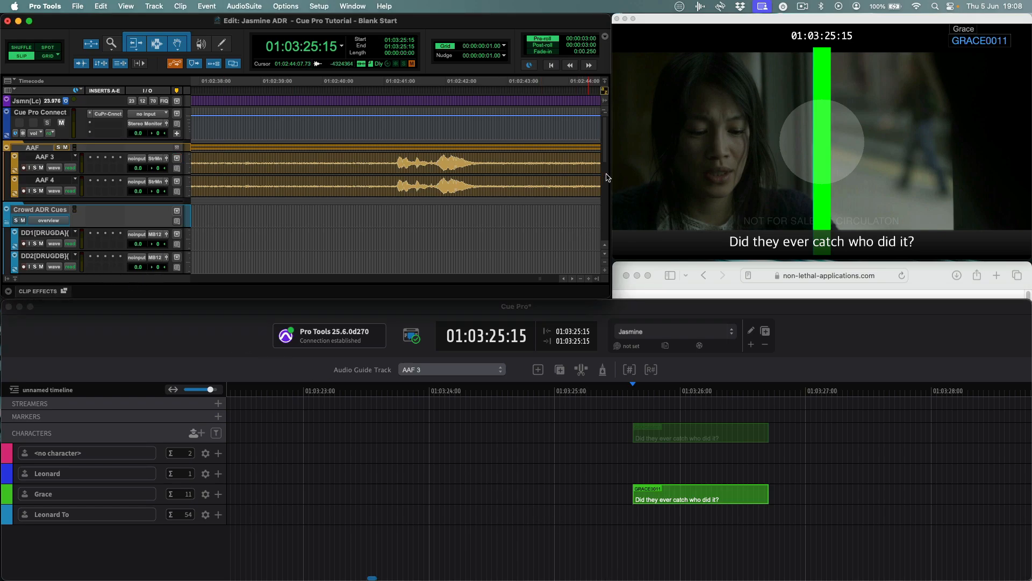
{"action": "scroll", "coordinate": [605, 152], "scroll_direction": "down", "scroll_amount": 3}
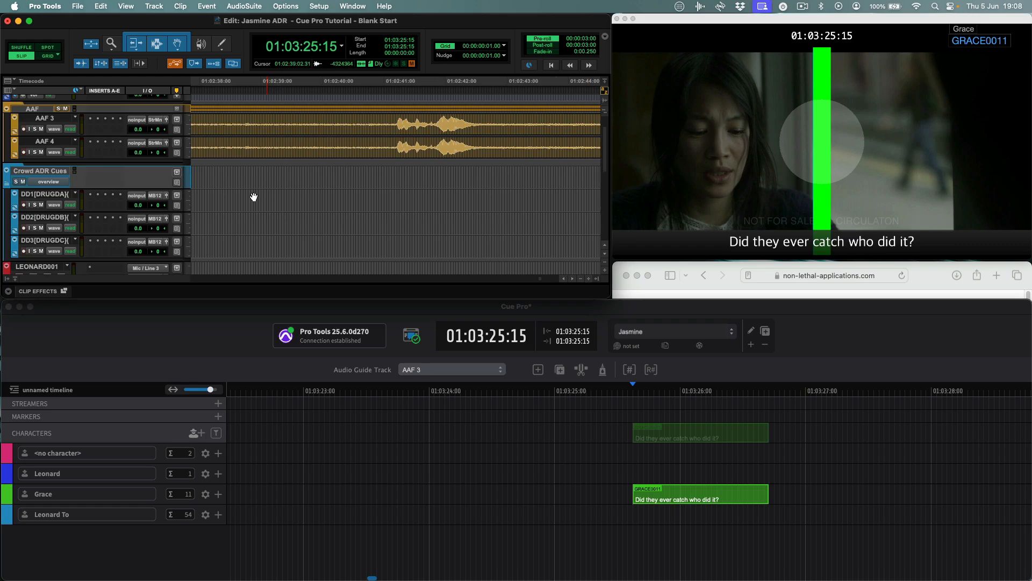
{"action": "left_click_drag", "start_coordinate": [240, 192], "coordinate": [274, 232]}
{"action": "key", "text": "Tab"}
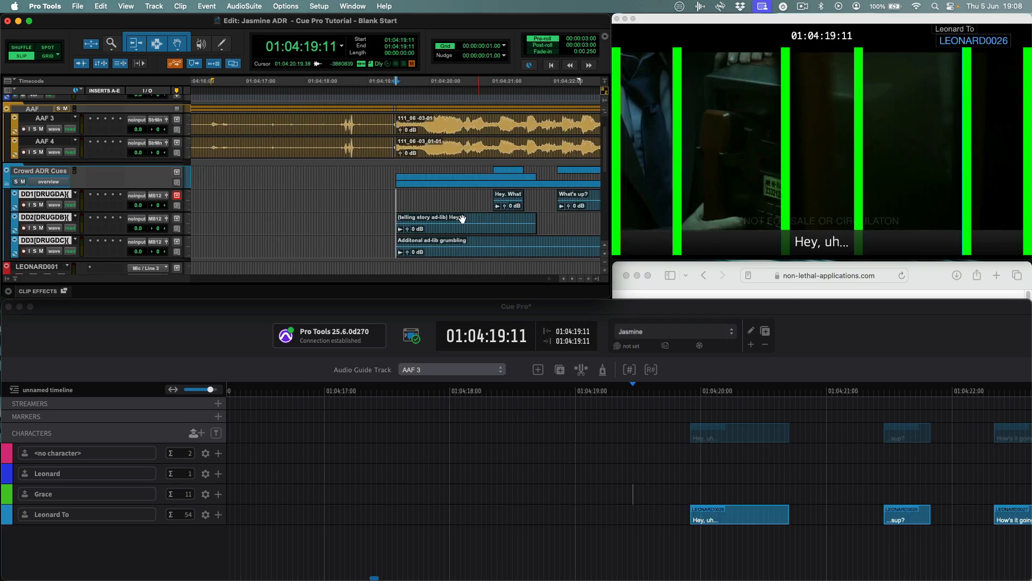
{"action": "key", "text": "super+Tab"}
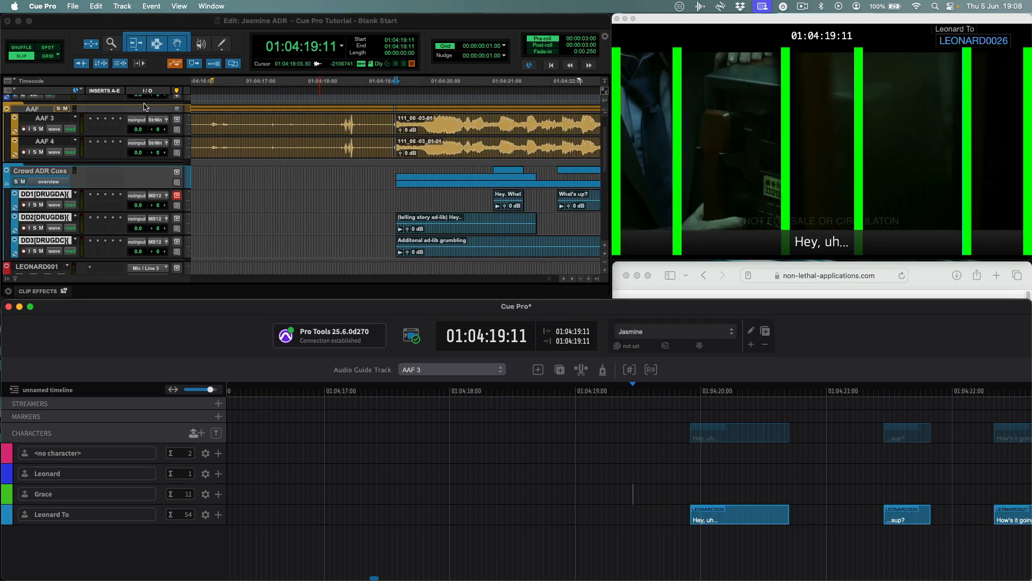
{"action": "left_click", "coordinate": [129, 6]}
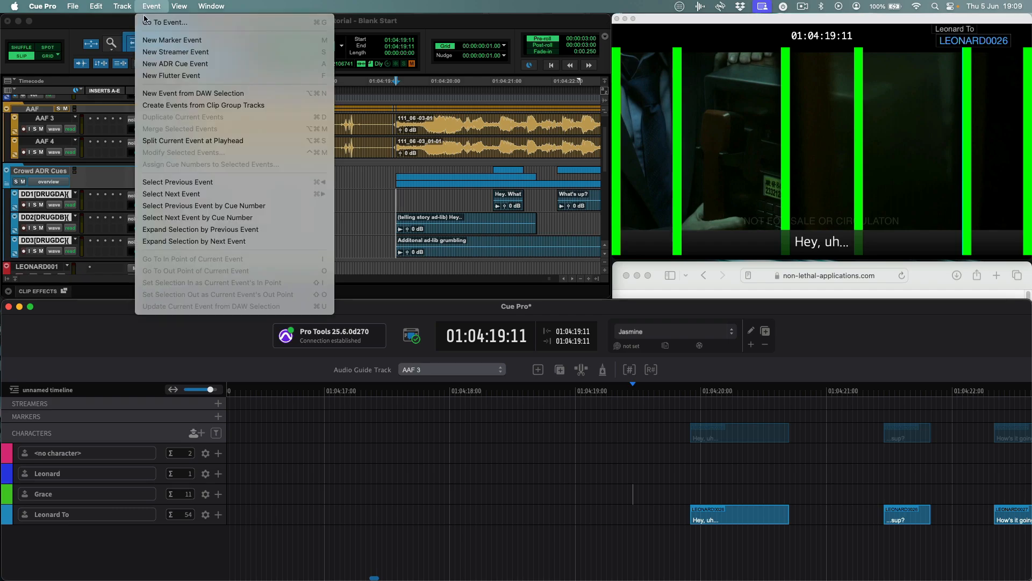
{"action": "left_click", "coordinate": [164, 106]}
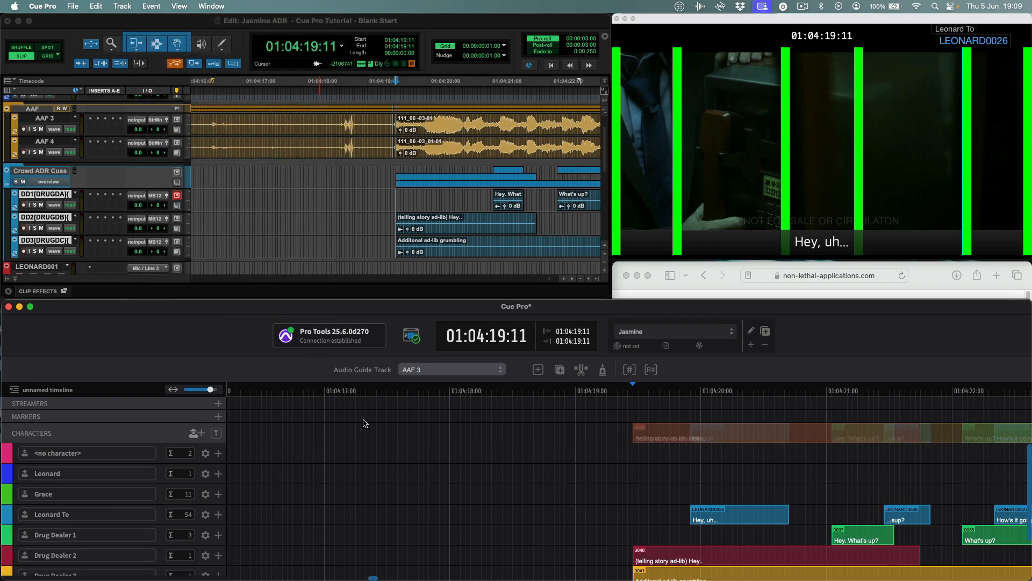
Step: Scrub across the new drug dealer cues, covering 01:04:22:04 to 01:04:23:09, to check their overlays on the video
{"action": "left_click", "coordinate": [979, 508]}
{"action": "left_click_drag", "start_coordinate": [981, 508], "coordinate": [469, 501]}
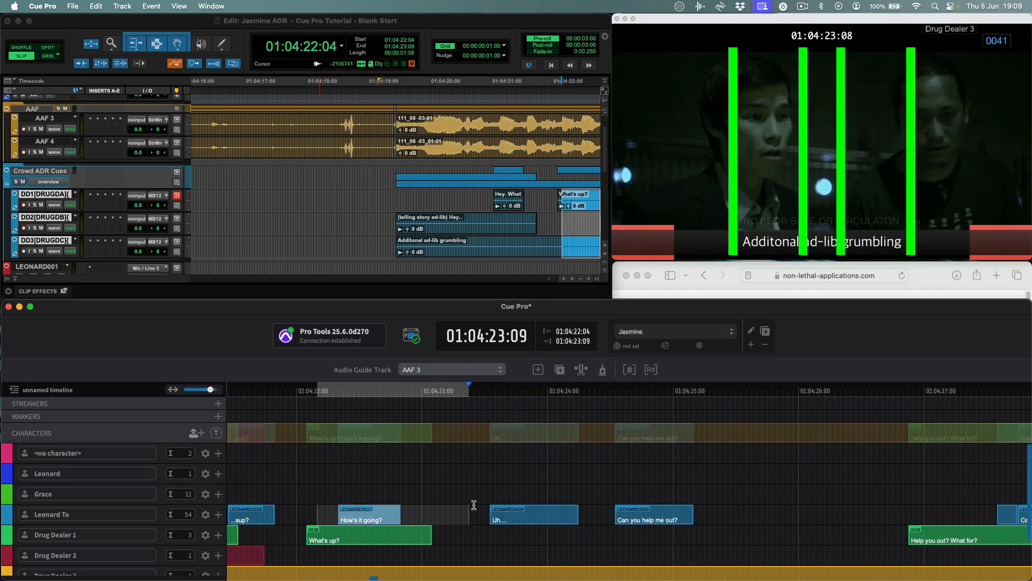
{"action": "left_click", "coordinate": [514, 493]}
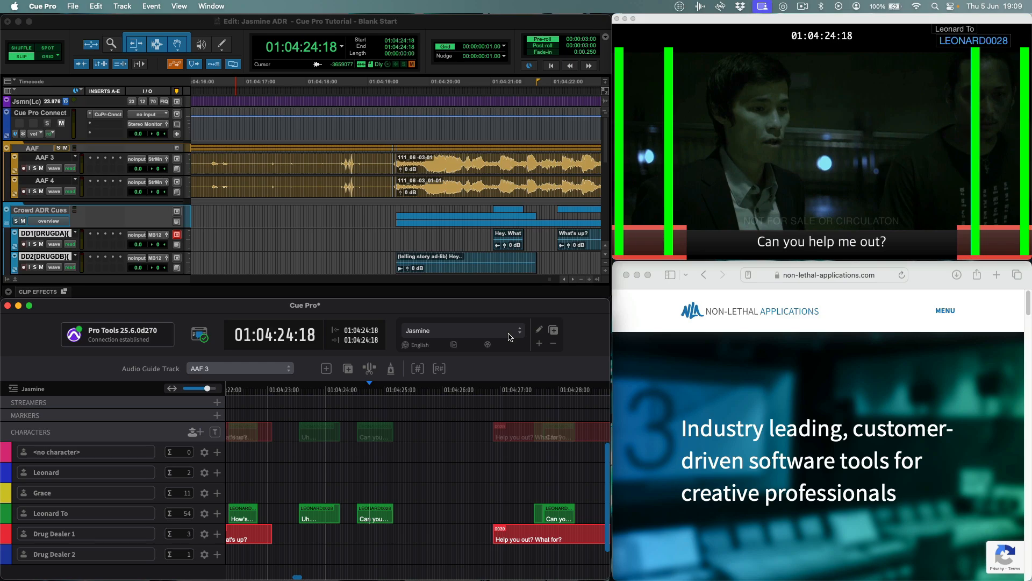
Step: Add a new timeline and import the events from "Jasmine - German.ttal" into it
{"action": "left_click", "coordinate": [539, 344]}
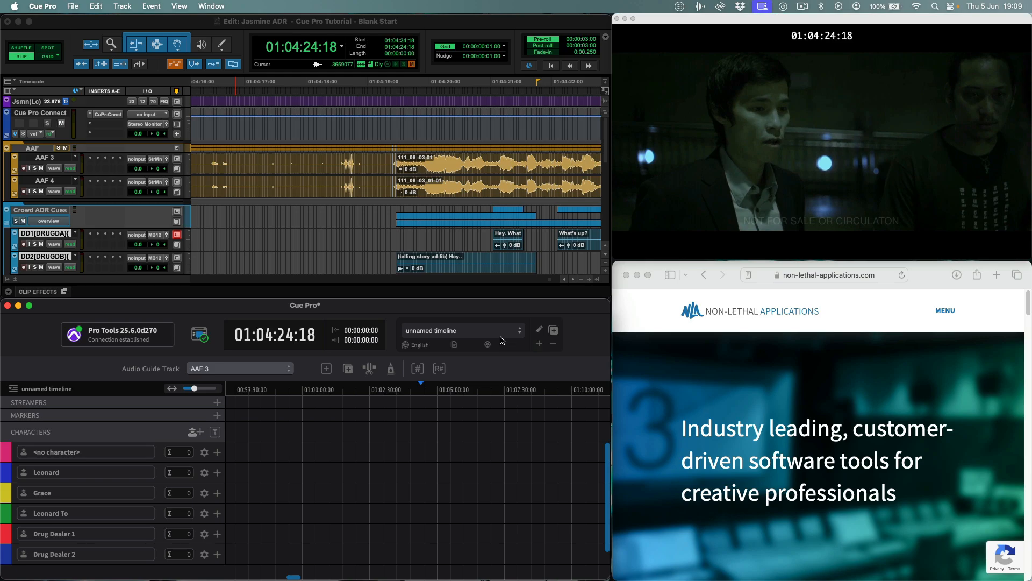
{"action": "left_click", "coordinate": [76, 5]}
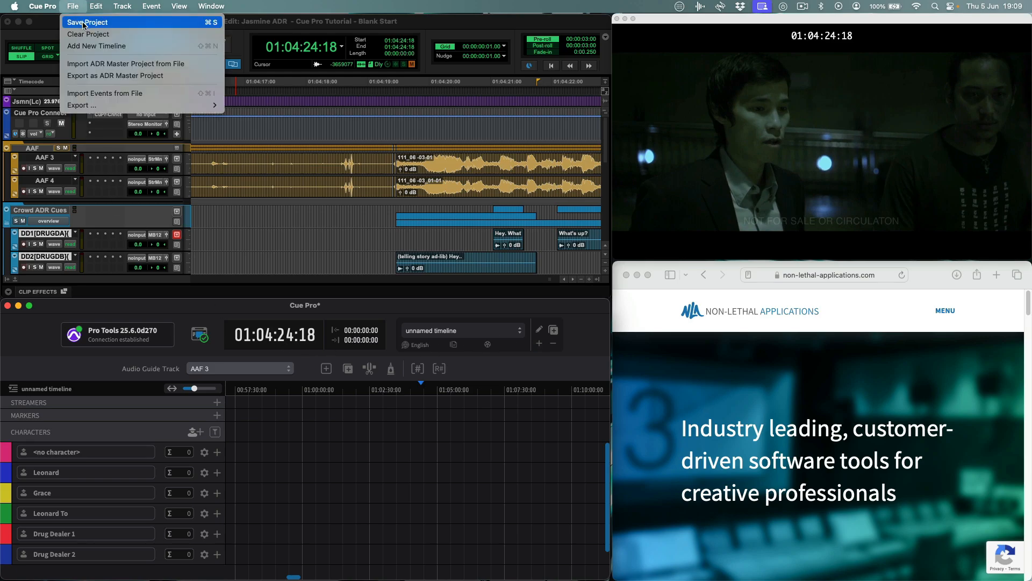
{"action": "left_click", "coordinate": [100, 94]}
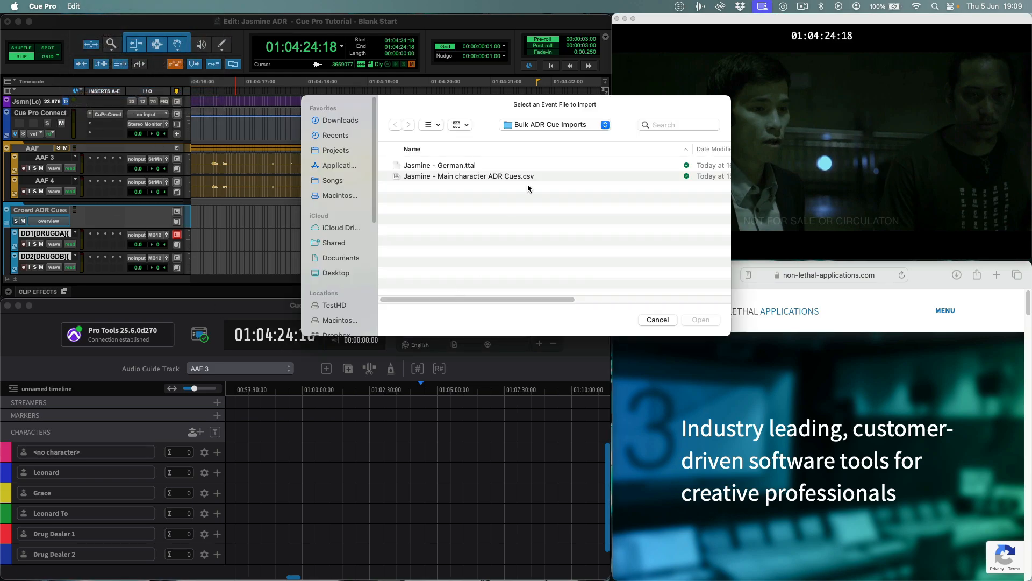
{"action": "left_click", "coordinate": [477, 166]}
{"action": "left_click", "coordinate": [702, 320]}
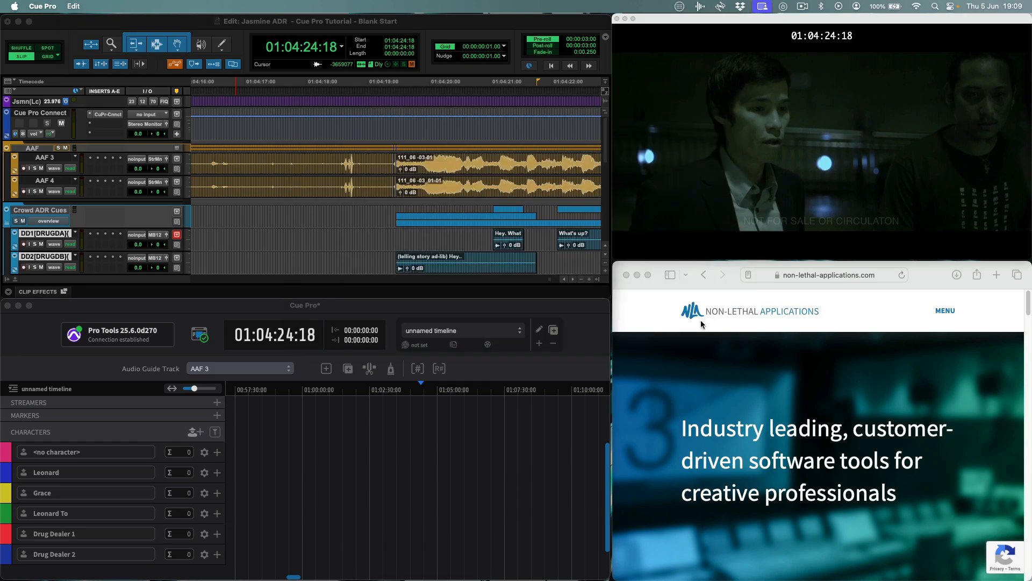
{"action": "left_click", "coordinate": [500, 435]}
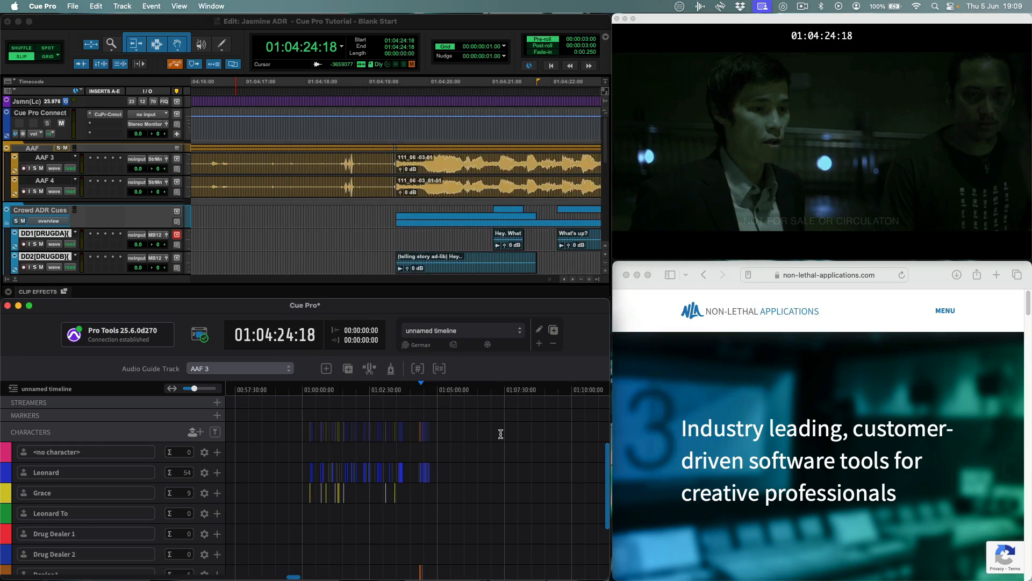
Step: Step through the imported German cues from "Ich bin grad in der Stadt und..." onward to check their overlays
{"action": "left_click", "coordinate": [318, 469]}
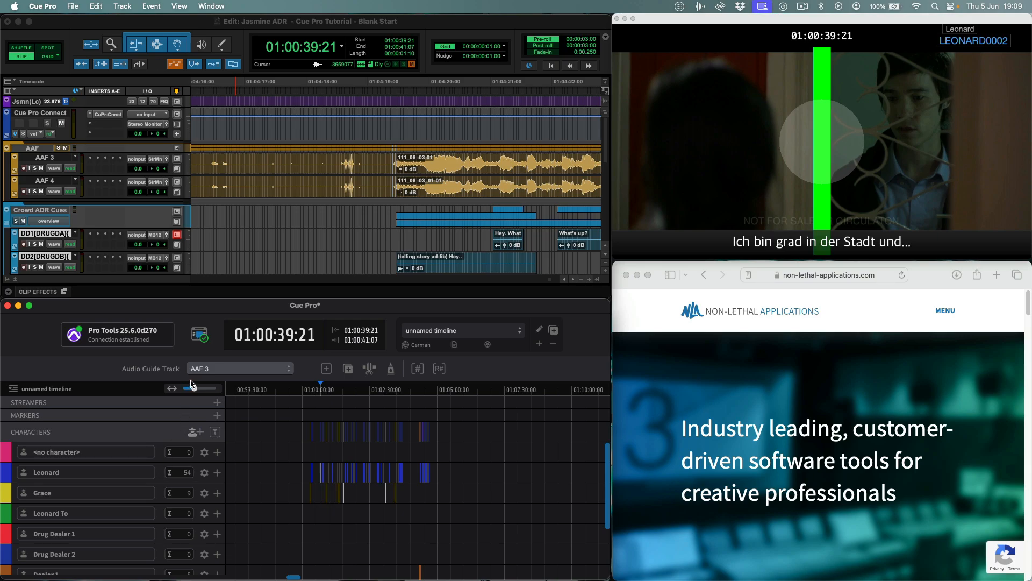
{"action": "left_click_drag", "start_coordinate": [192, 385], "coordinate": [207, 387]}
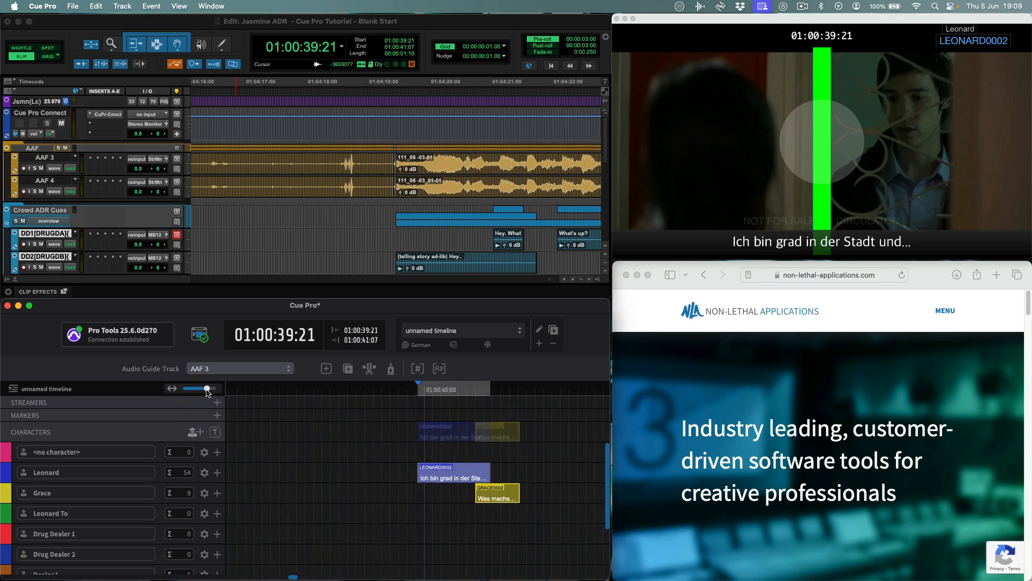
{"action": "left_click", "coordinate": [501, 469]}
{"action": "key", "text": "Tab"}
{"action": "key", "text": "Tab"}
{"action": "key", "text": "Tab"}
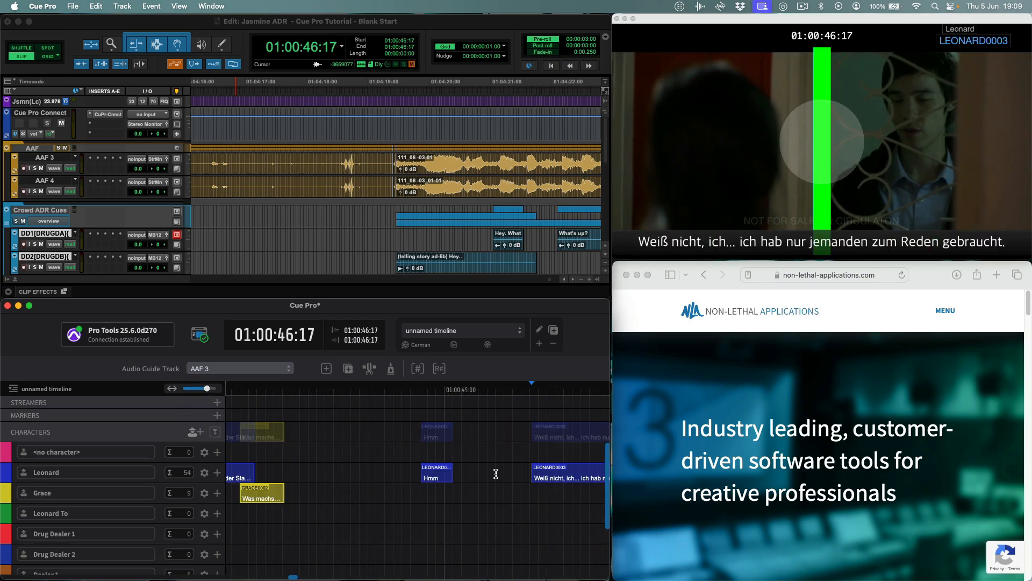
{"action": "left_click", "coordinate": [503, 331]}
{"action": "left_click", "coordinate": [484, 343]}
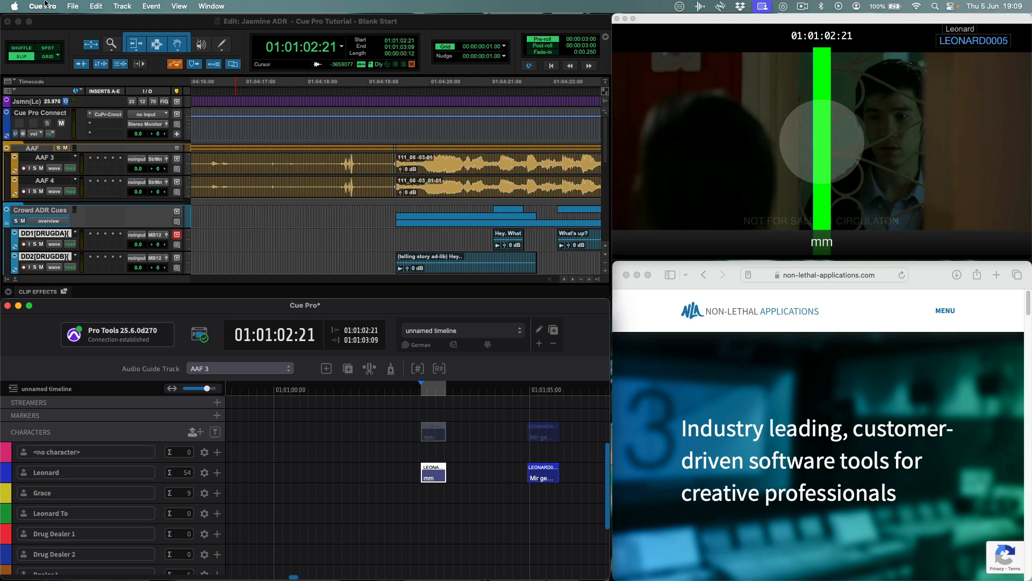
{"action": "left_click", "coordinate": [73, 6]}
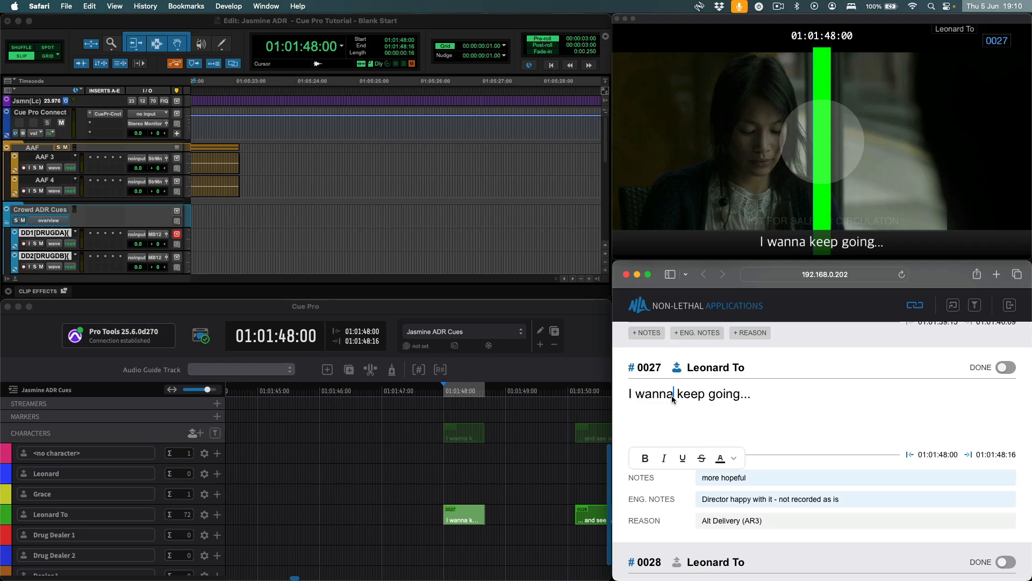
Step: Edit the text of cue 0027 in the browser cue list to "I want to keep going..." and confirm it
{"action": "left_click", "coordinate": [672, 395]}
{"action": "key", "text": "BackSpace"}
{"action": "key", "text": "BackSpace"}
{"action": "type", "text": "t"}
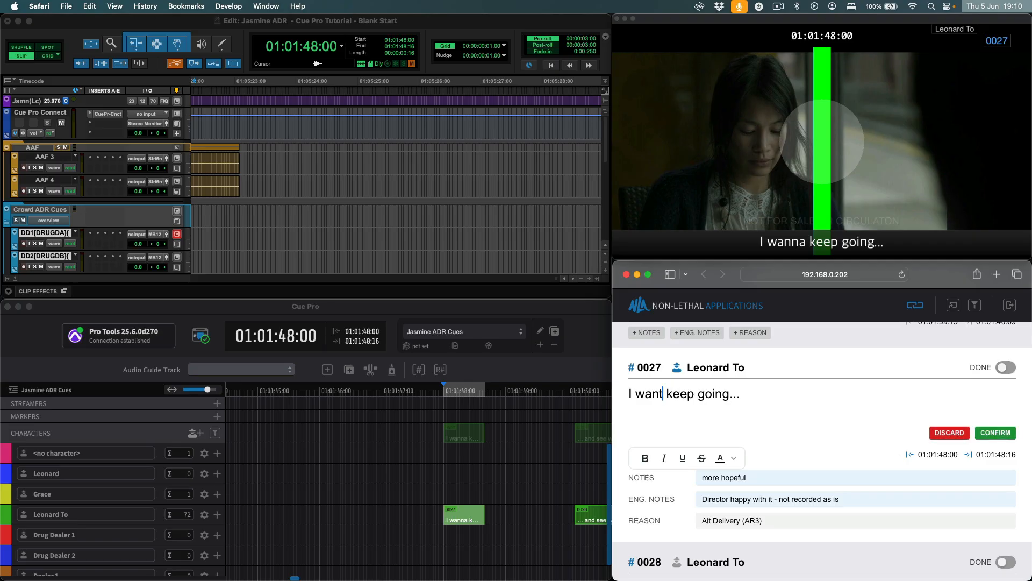
{"action": "type", "text": " to"}
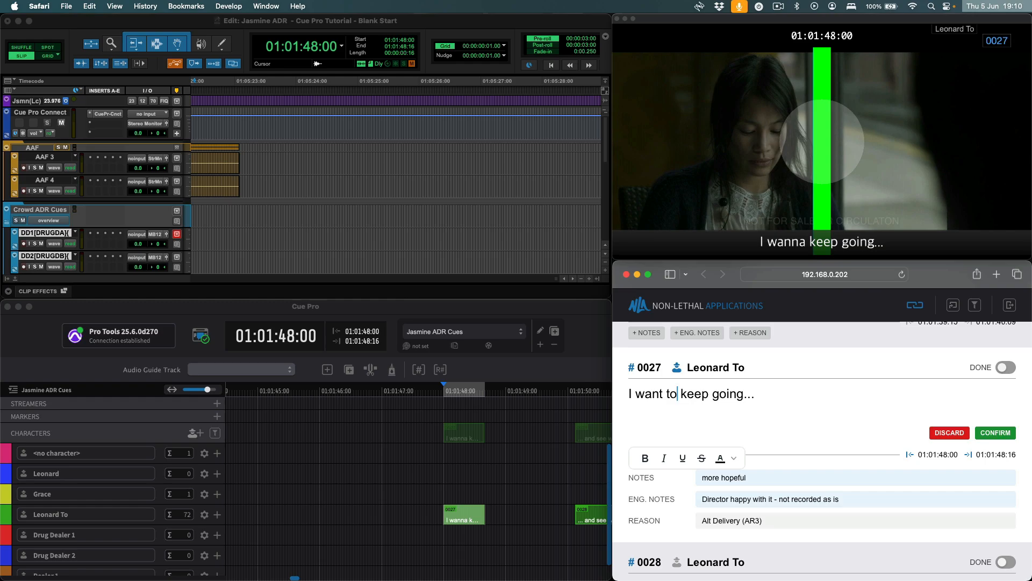
{"action": "left_click", "coordinate": [995, 434]}
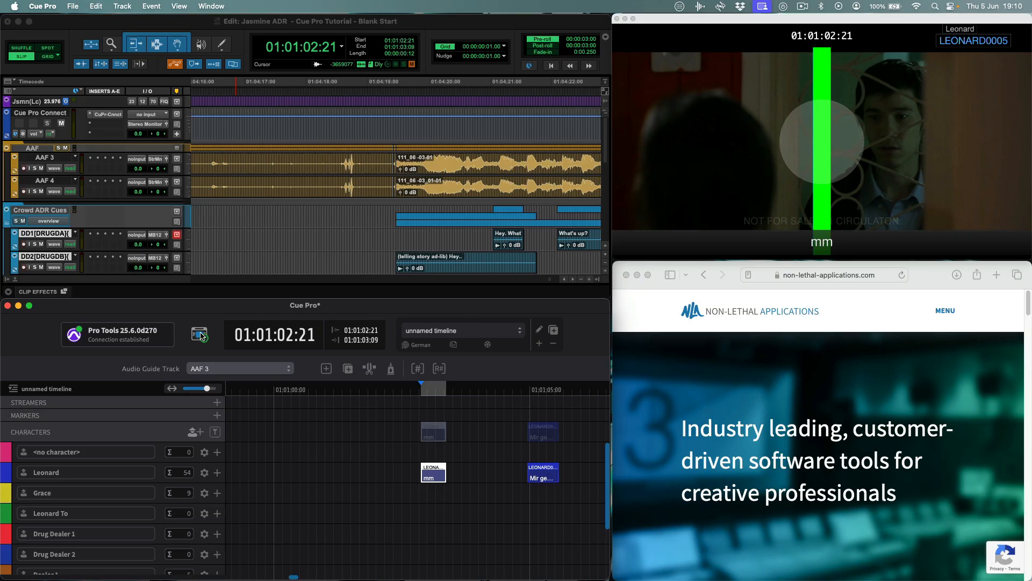
Step: Add a second user in the CueLink settings, removing the surplus third user entry
{"action": "left_click", "coordinate": [199, 334]}
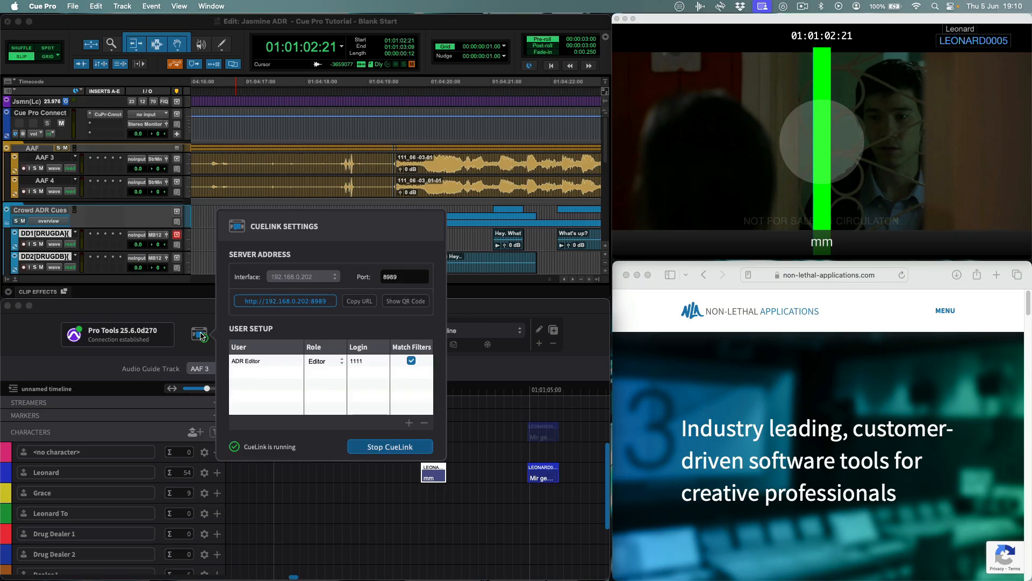
{"action": "left_click", "coordinate": [409, 423]}
{"action": "left_click", "coordinate": [409, 423]}
{"action": "left_click", "coordinate": [253, 383]}
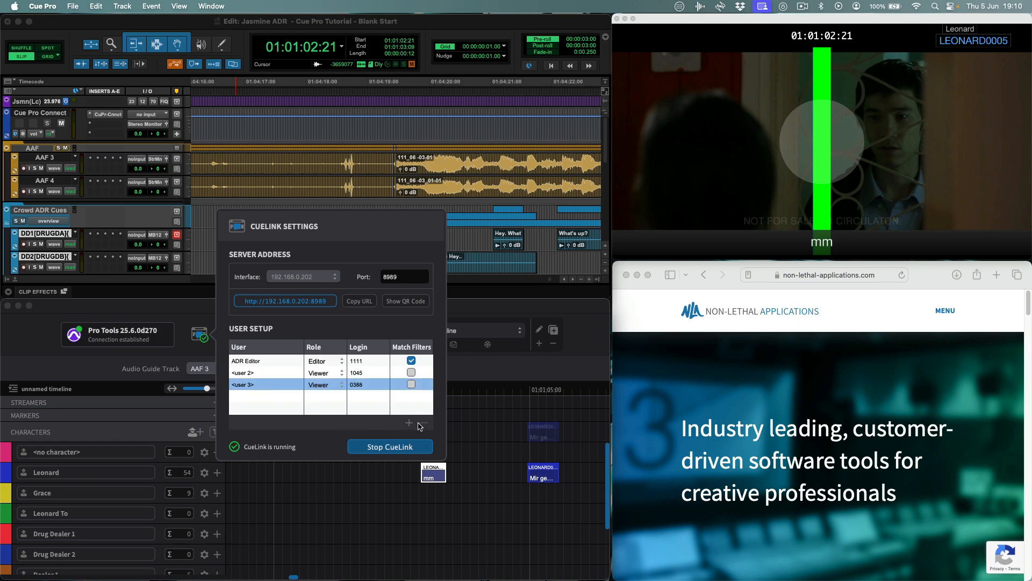
{"action": "left_click", "coordinate": [422, 423]}
{"action": "left_click", "coordinate": [262, 372]}
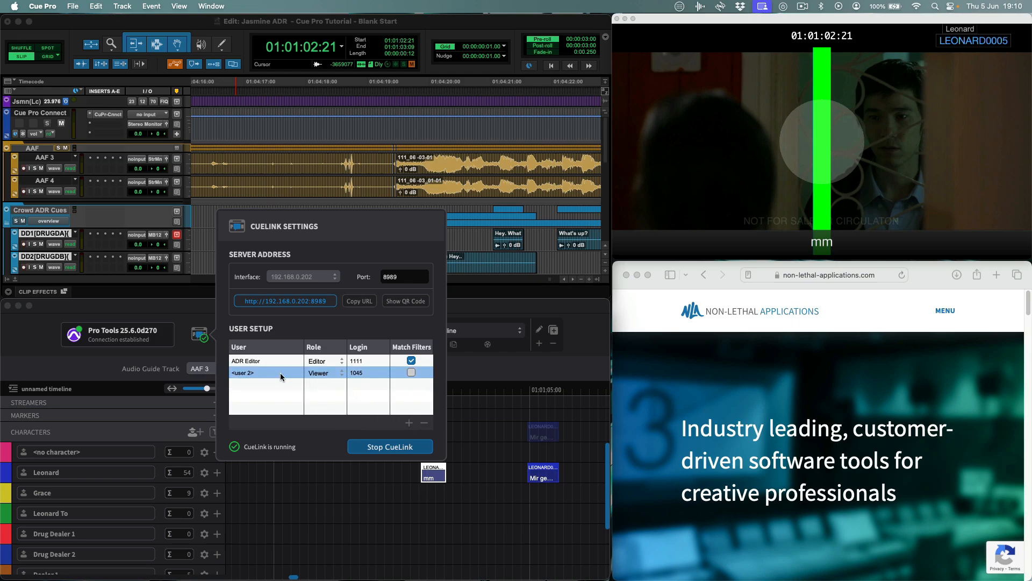
Step: Set the login code of the second CueLink user, then show and dismiss the server address QR code
{"action": "left_click", "coordinate": [325, 374]}
{"action": "left_click", "coordinate": [352, 380]}
{"action": "double_click", "coordinate": [355, 373]}
{"action": "type", "text": "2222"}
{"action": "key", "text": "Return"}
{"action": "left_click", "coordinate": [401, 301]}
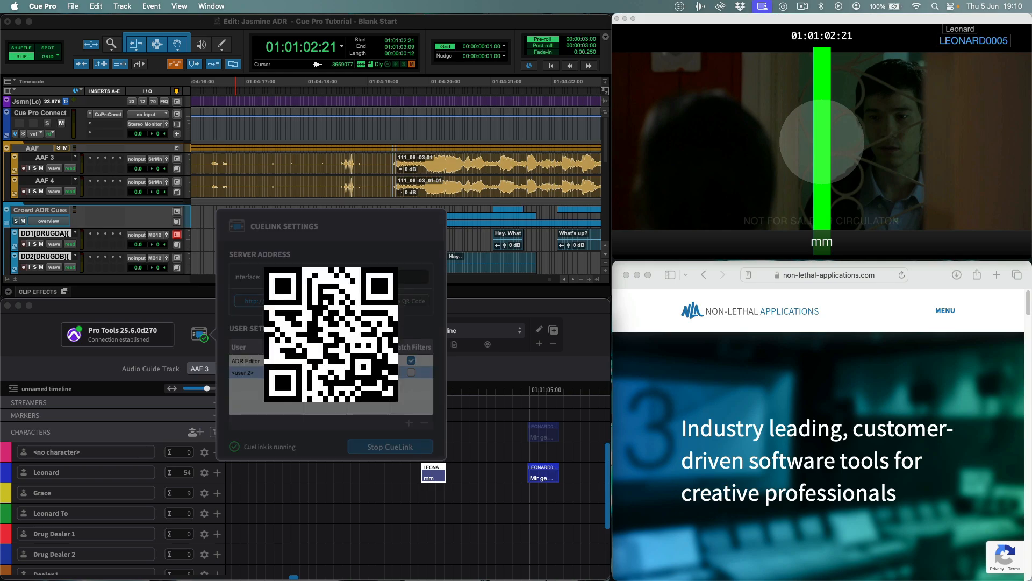
{"action": "left_click", "coordinate": [415, 324]}
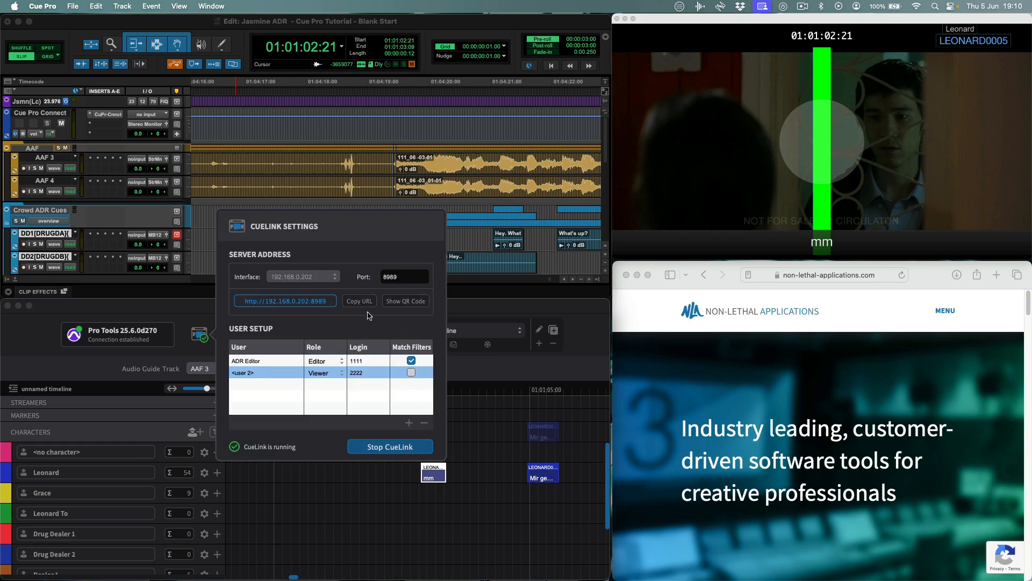
Step: Open the CueLink server address in the browser and sign in with the login code
{"action": "left_click", "coordinate": [310, 301]}
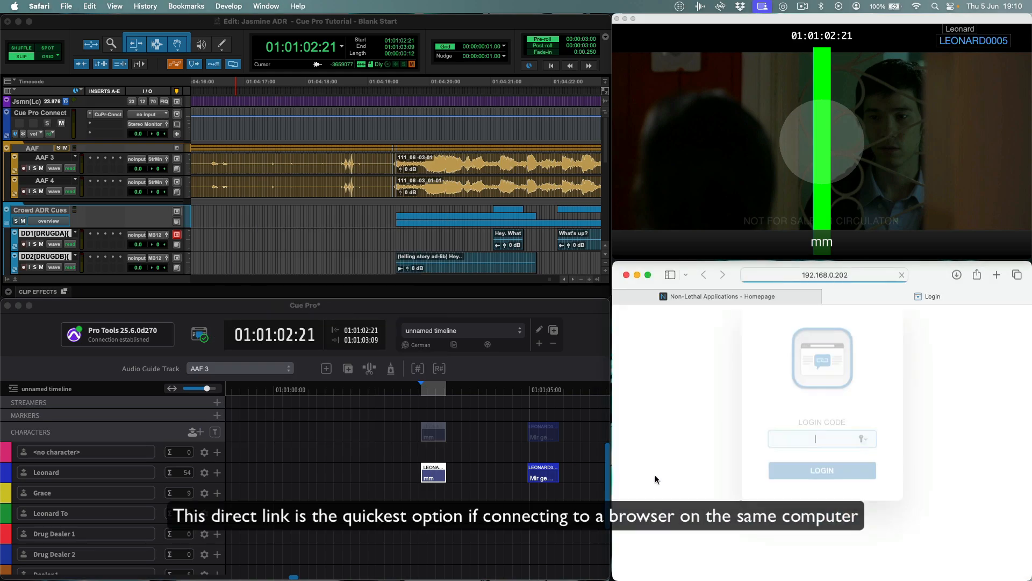
{"action": "type", "text": "•••"}
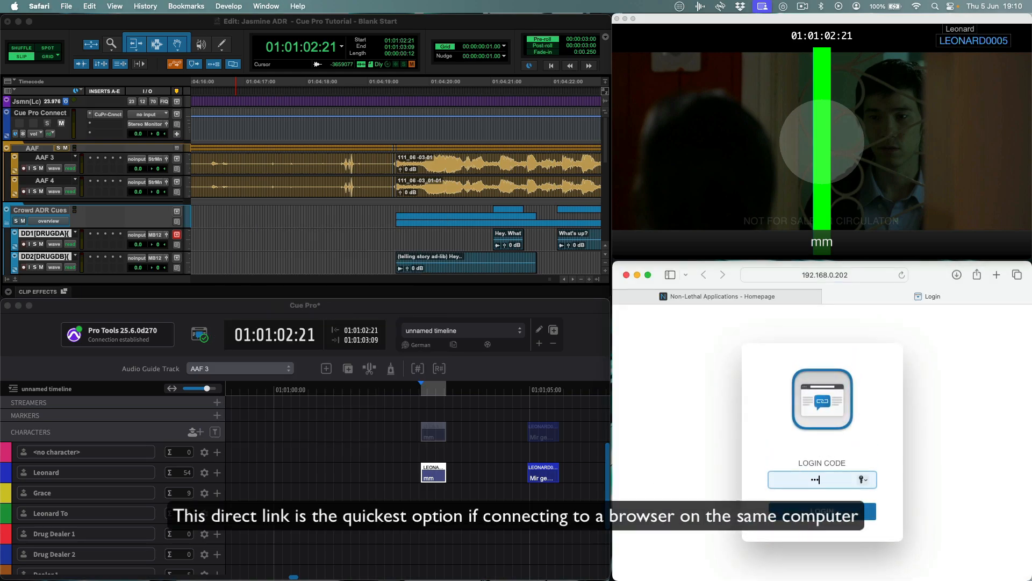
{"action": "type", "text": "•"}
{"action": "key", "text": "Return"}
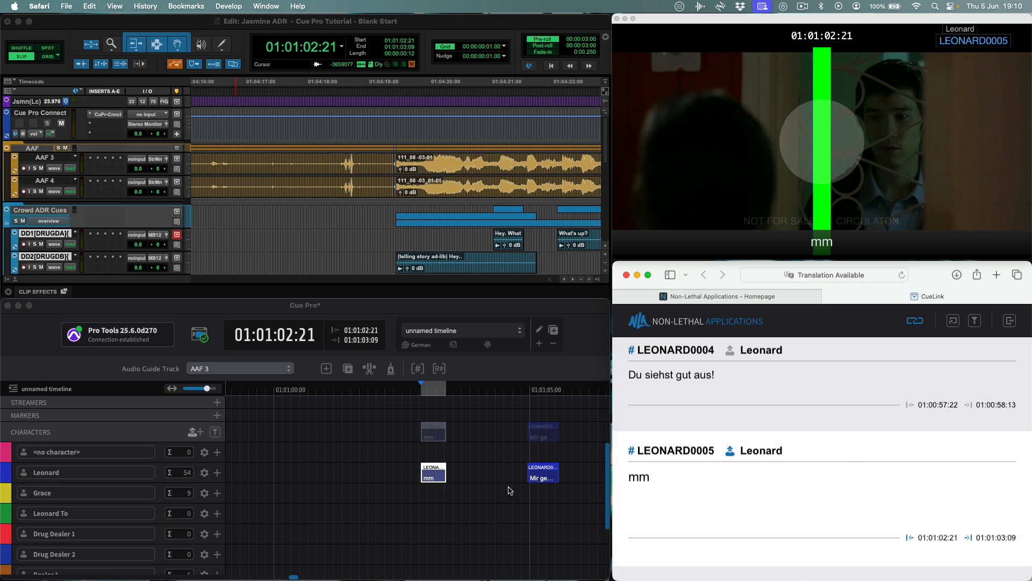
Step: Step forward through the German cues to "...oder so?" to check that CueLink follows the timeline
{"action": "key", "text": "Right"}
{"action": "key", "text": "Right"}
{"action": "key", "text": "Right"}
{"action": "key", "text": "Right"}
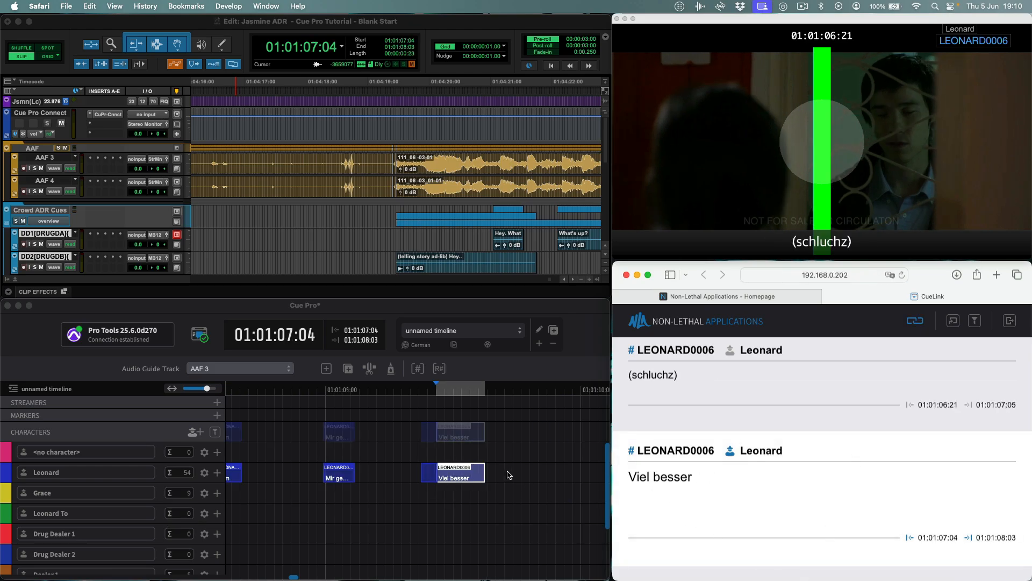
{"action": "key", "text": "Right"}
{"action": "key", "text": "Right"}
Step: Switch to the Jasmine timeline, then log out of CueLink and enter a login code again
{"action": "left_click", "coordinate": [460, 331]}
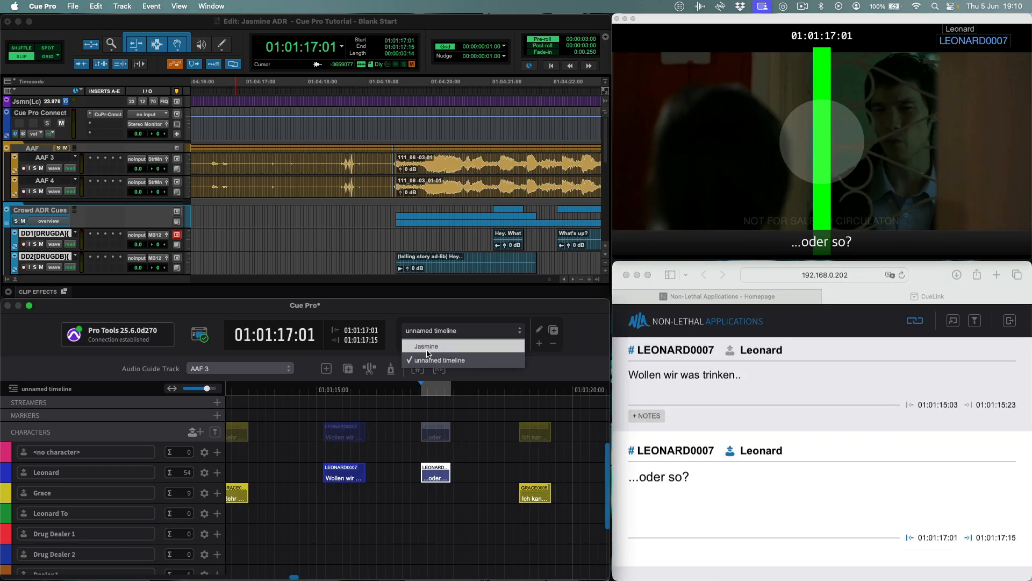
{"action": "left_click", "coordinate": [435, 347]}
{"action": "key", "text": "Left"}
{"action": "left_click", "coordinate": [1009, 321]}
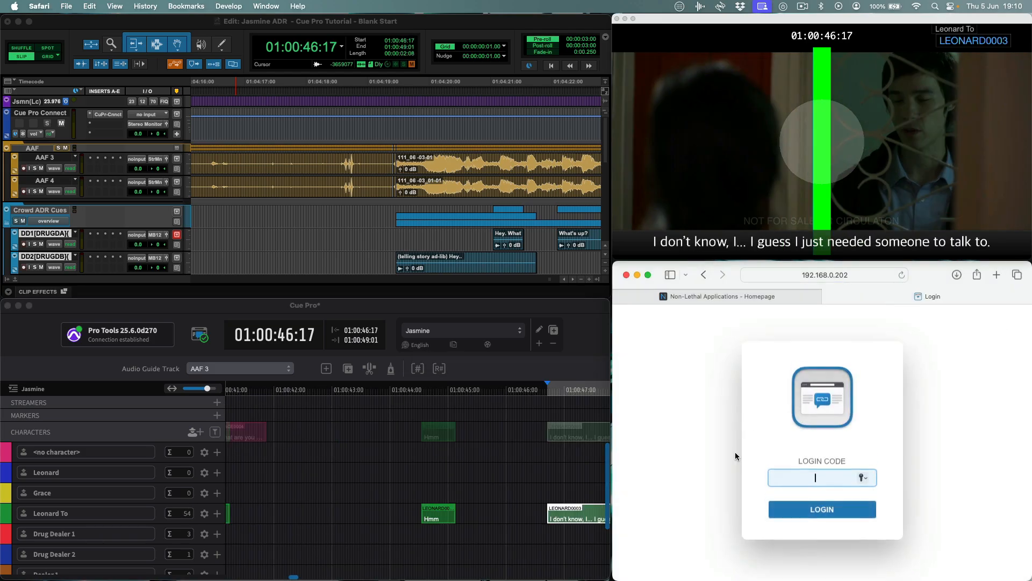
{"action": "type", "text": "••"}
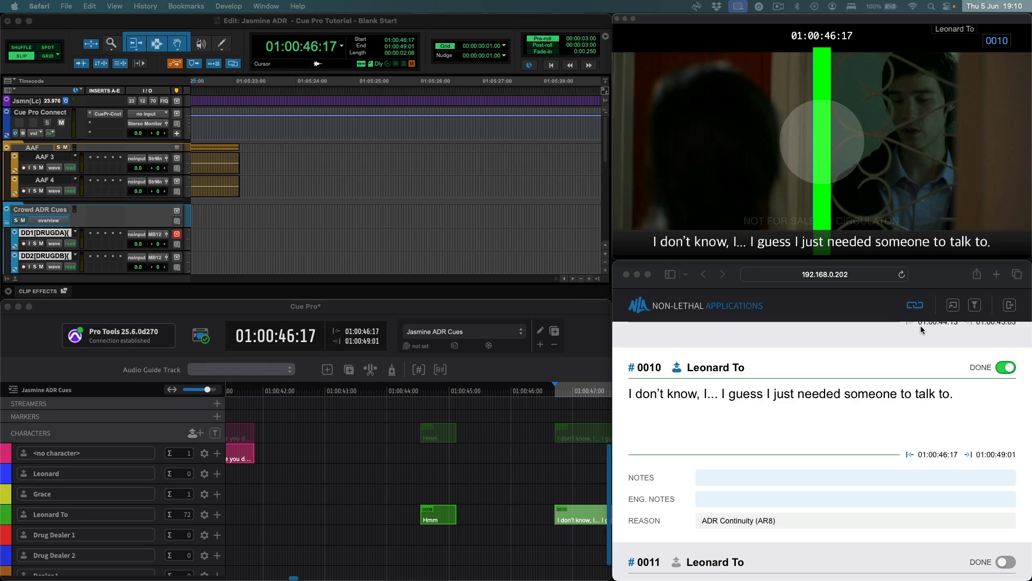
Step: Edit cue 0010 in CueLink to "I don't know, I... I guess I just need someone to talk to." and confirm it
{"action": "left_click", "coordinate": [841, 395]}
{"action": "key", "text": "BackSpace"}
{"action": "key", "text": "BackSpace"}
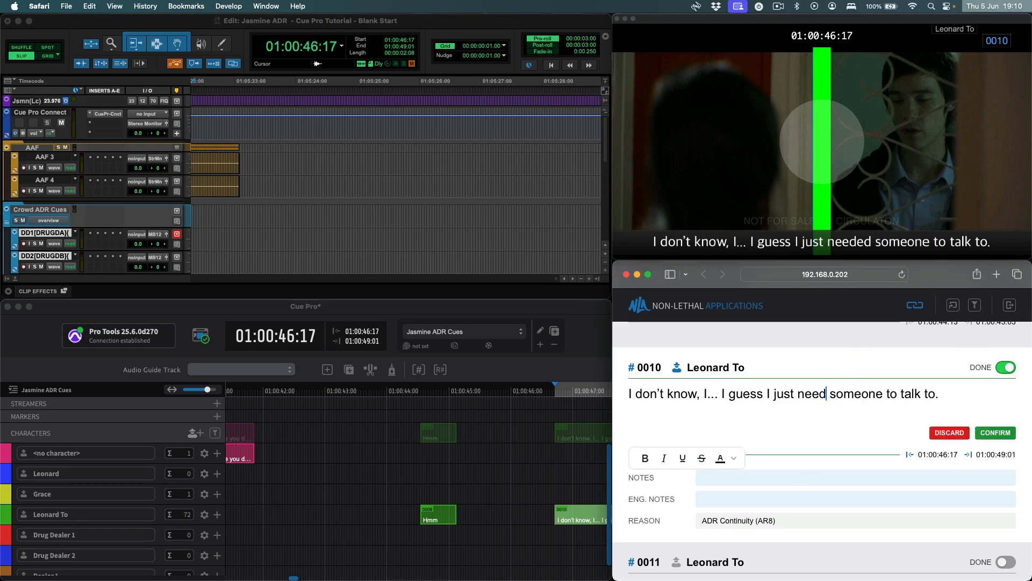
{"action": "left_click", "coordinate": [974, 434]}
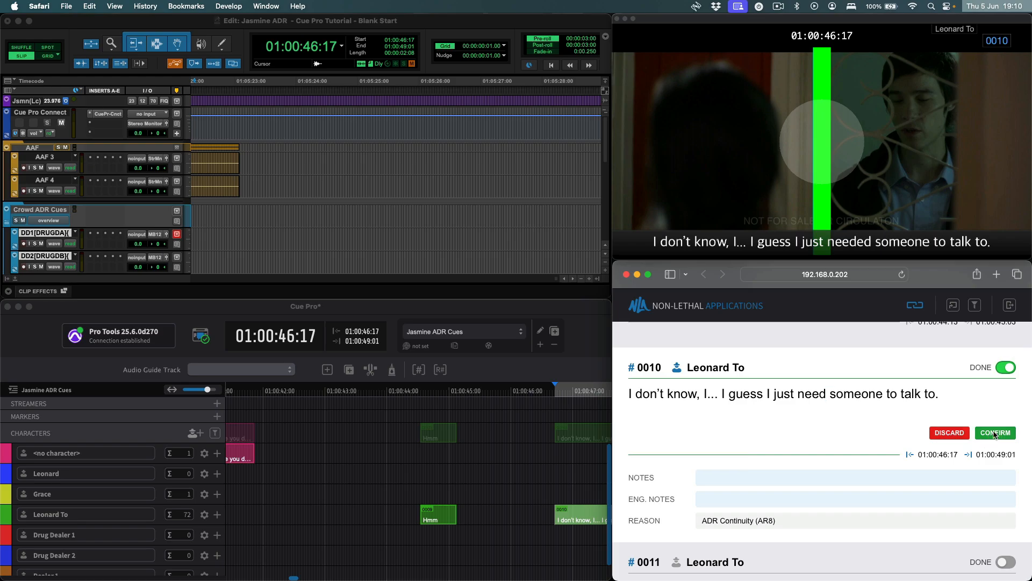
Step: Unlink the CueLink view from the session position and browse back to earlier cues
{"action": "left_click", "coordinate": [915, 306]}
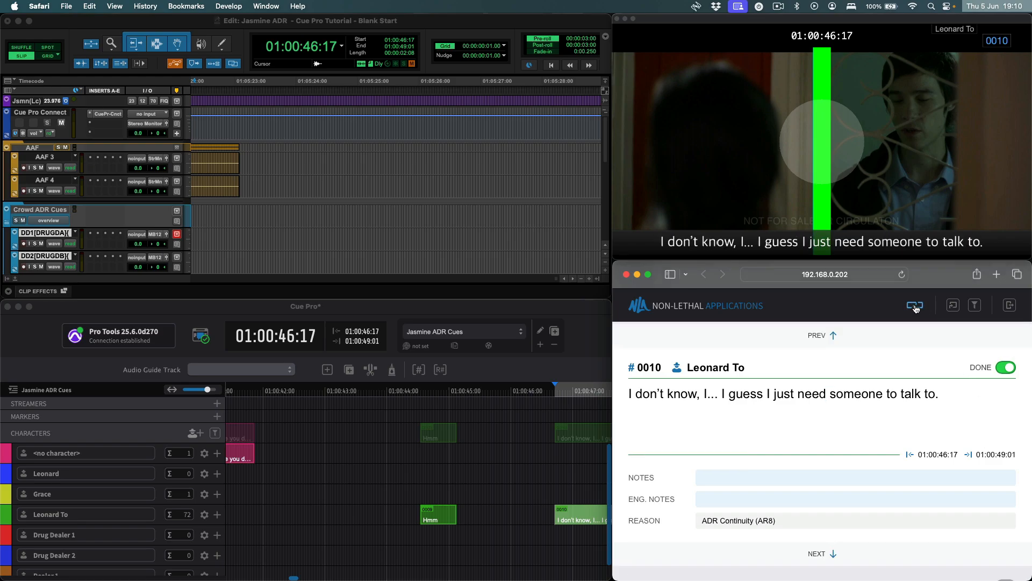
{"action": "left_click", "coordinate": [835, 336]}
{"action": "left_click", "coordinate": [835, 336]}
Step: Find the cue matching "meet", change its text to "I have a meeting at 5:30." and relink the CueLink view
{"action": "left_click", "coordinate": [953, 305]}
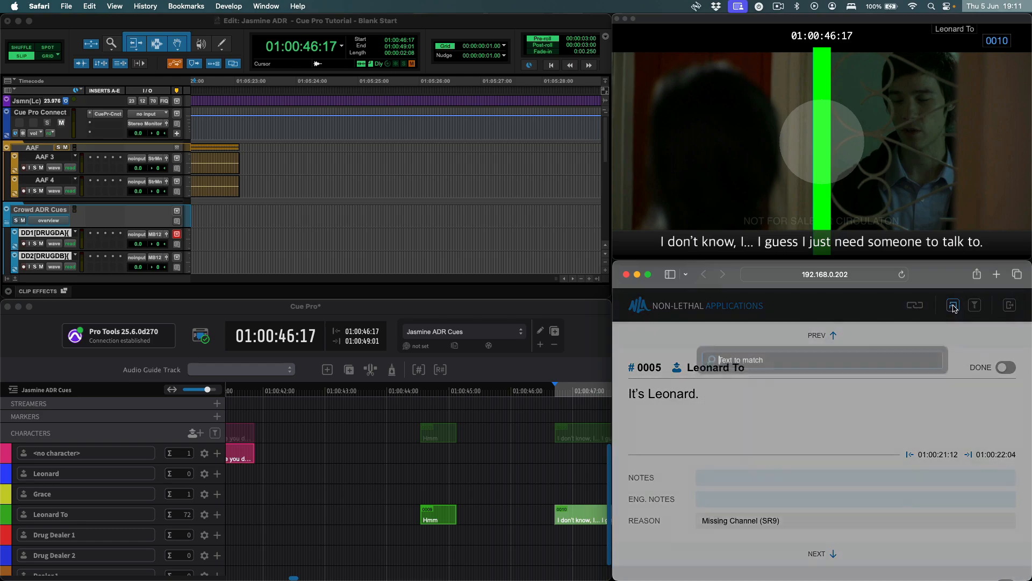
{"action": "type", "text": "meet"}
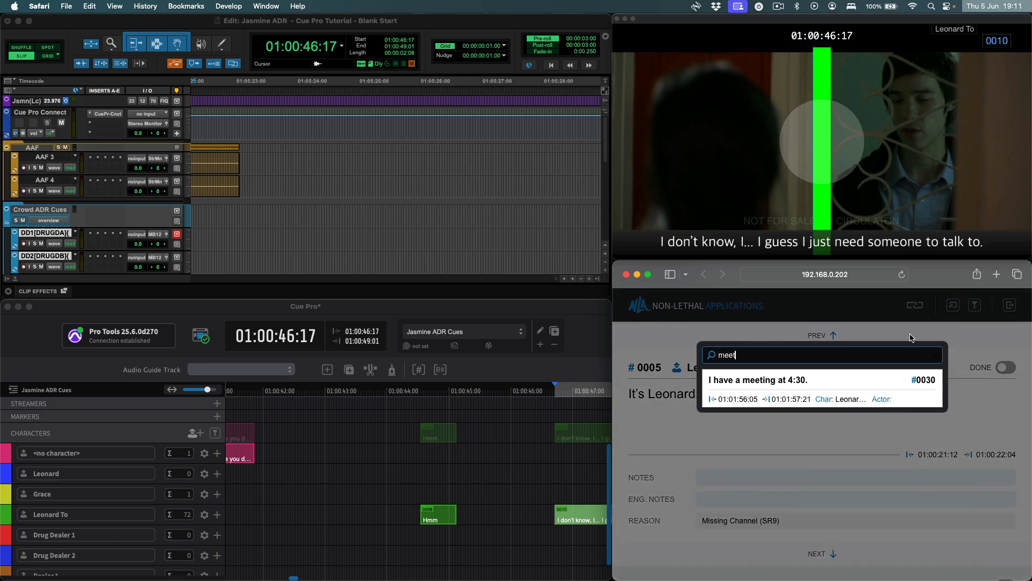
{"action": "left_click", "coordinate": [775, 382]}
{"action": "double_click", "coordinate": [746, 393]}
{"action": "type", "text": "5"}
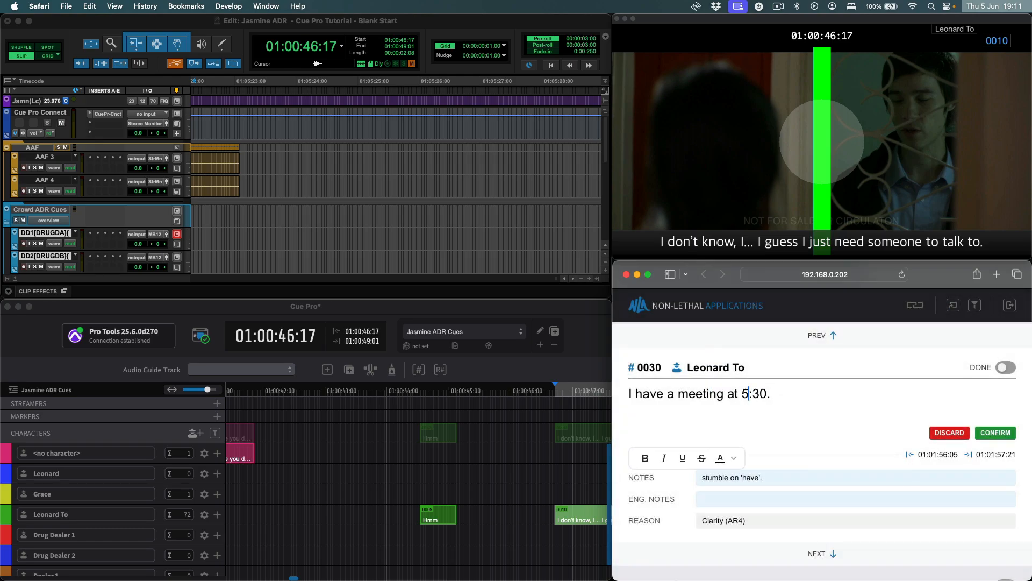
{"action": "left_click", "coordinate": [998, 433]}
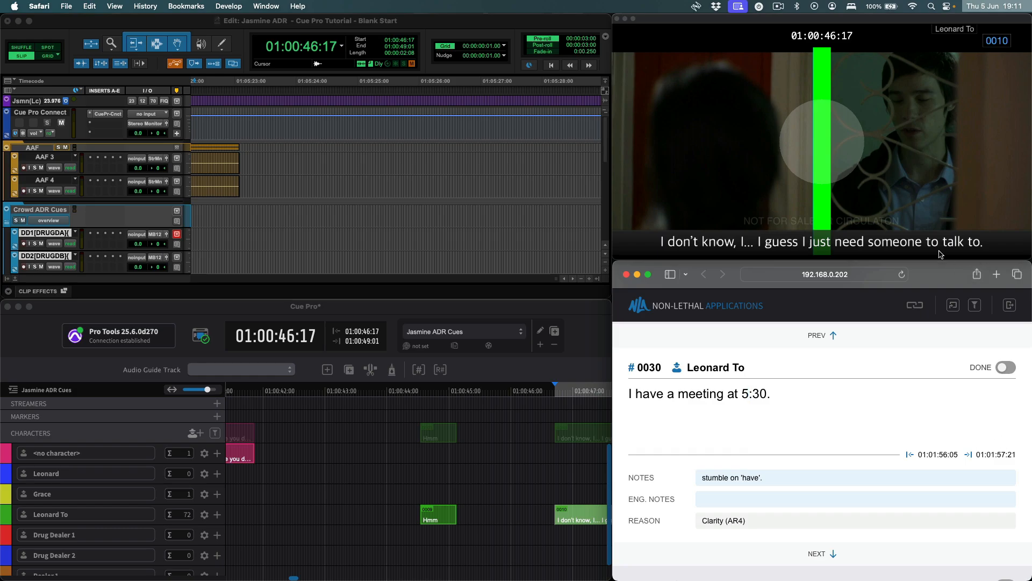
{"action": "left_click", "coordinate": [914, 311]}
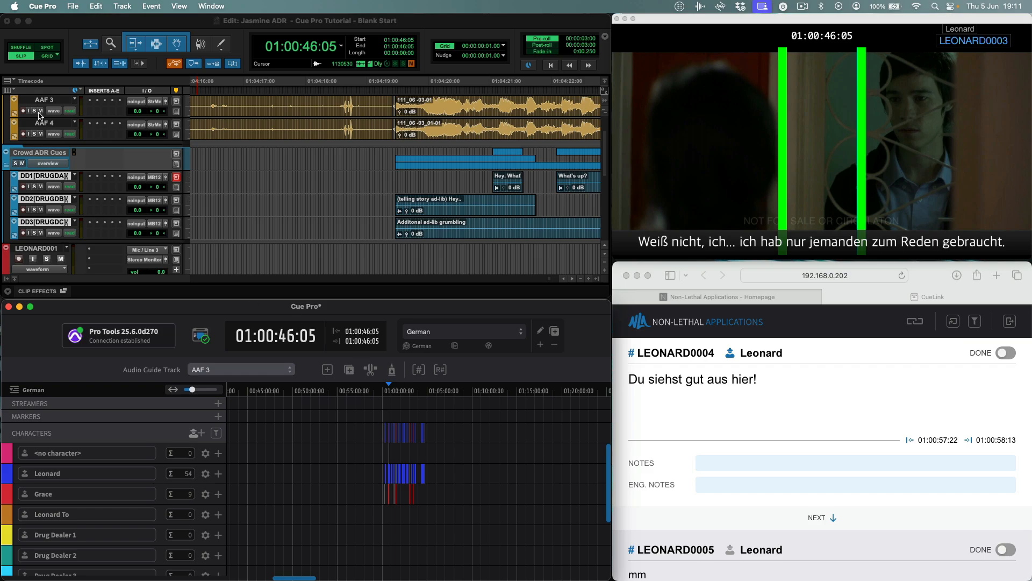
Step: Set up a batch event export of the Jasmine timeline as PDF only, by character, without combining into a single file
{"action": "left_click", "coordinate": [73, 6]}
{"action": "mouse_move", "coordinate": [87, 105]}
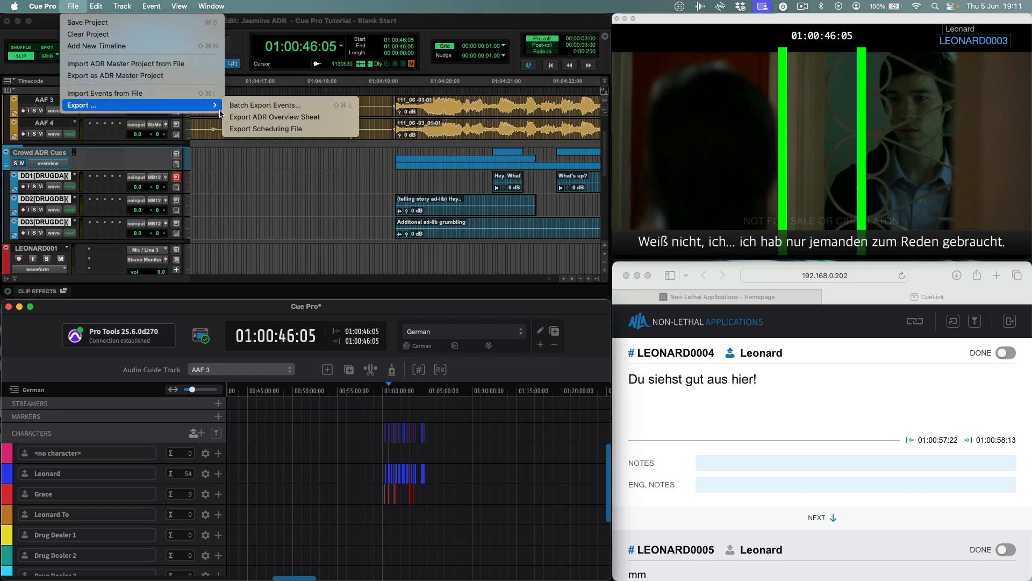
{"action": "left_click", "coordinate": [262, 106]}
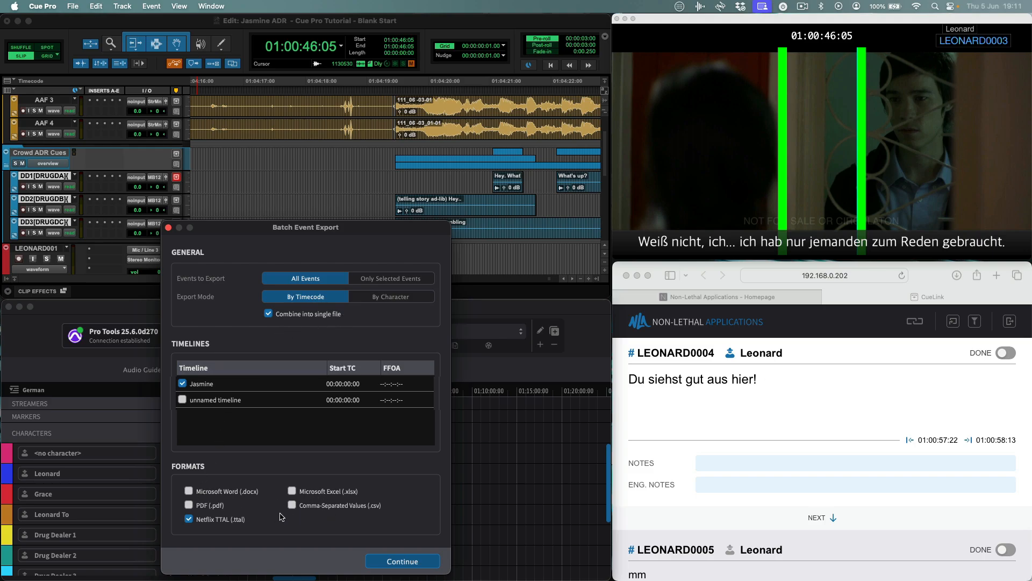
{"action": "left_click", "coordinate": [191, 519]}
{"action": "left_click", "coordinate": [193, 507]}
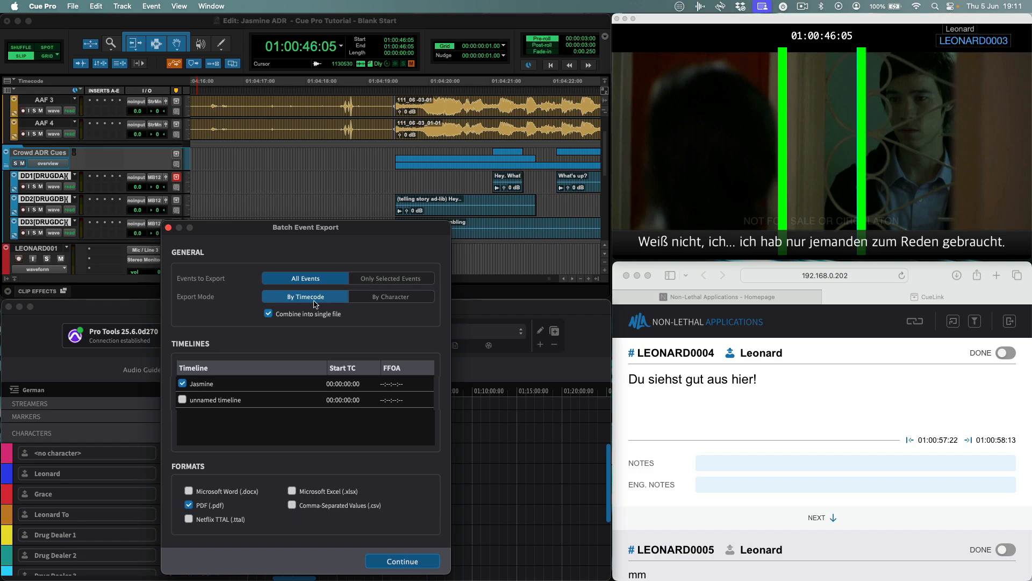
{"action": "left_click", "coordinate": [390, 297]}
{"action": "left_click", "coordinate": [267, 314]}
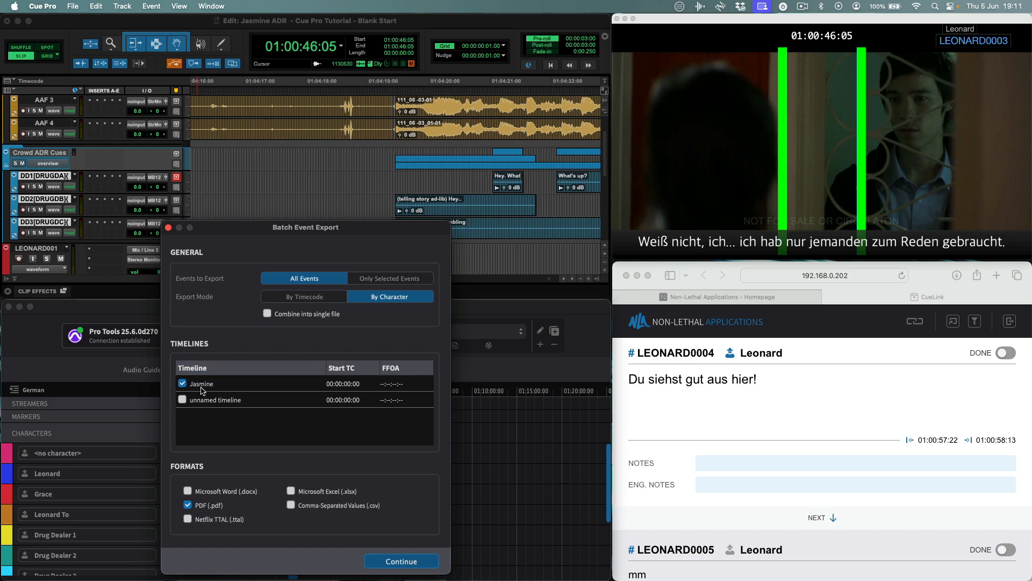
{"action": "left_click", "coordinate": [386, 562]}
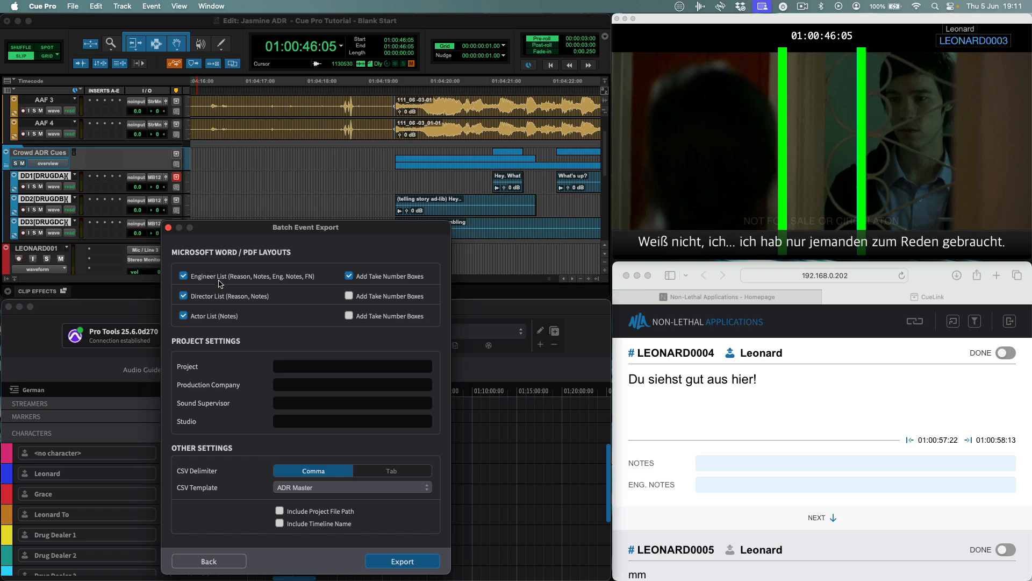
Step: Fill in the export's project settings with project "Jasmine", the sound supervisor's name and studio "NLA"
{"action": "left_click", "coordinate": [296, 369]}
{"action": "left_click", "coordinate": [292, 406]}
{"action": "left_click", "coordinate": [291, 423]}
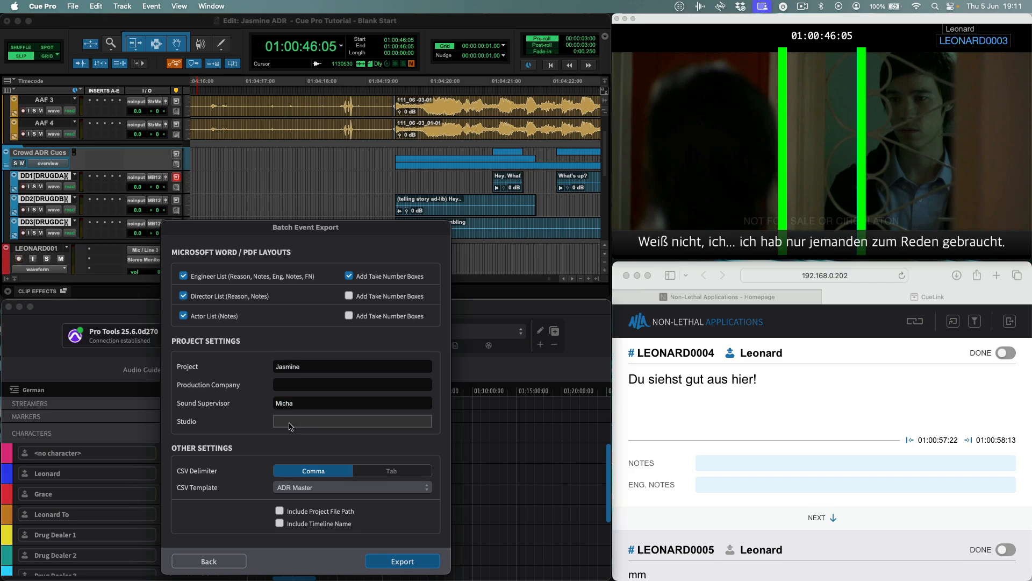
{"action": "type", "text": "NLA"}
Step: Export the event PDFs under the name "Jasmine" in the Exports folder
{"action": "left_click", "coordinate": [381, 560]}
{"action": "left_click", "coordinate": [521, 117]}
{"action": "type", "text": "Jasmine"}
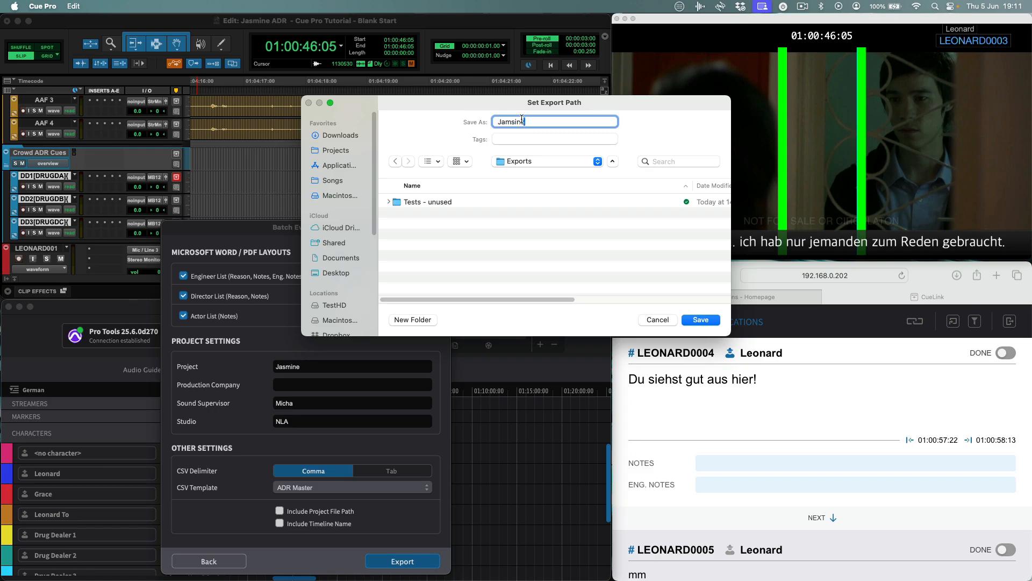
{"action": "key", "text": "Return"}
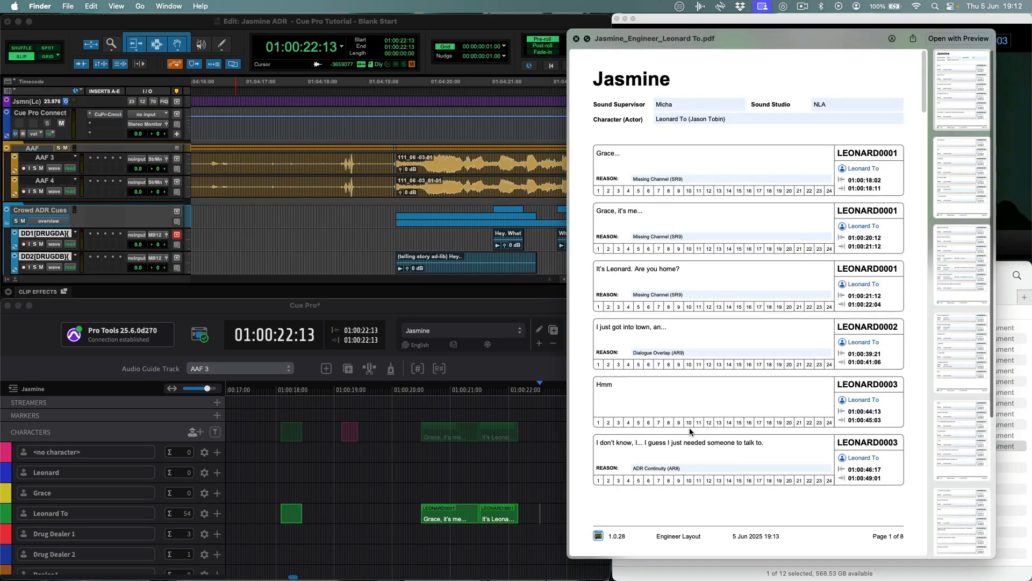
{"action": "key", "text": "space"}
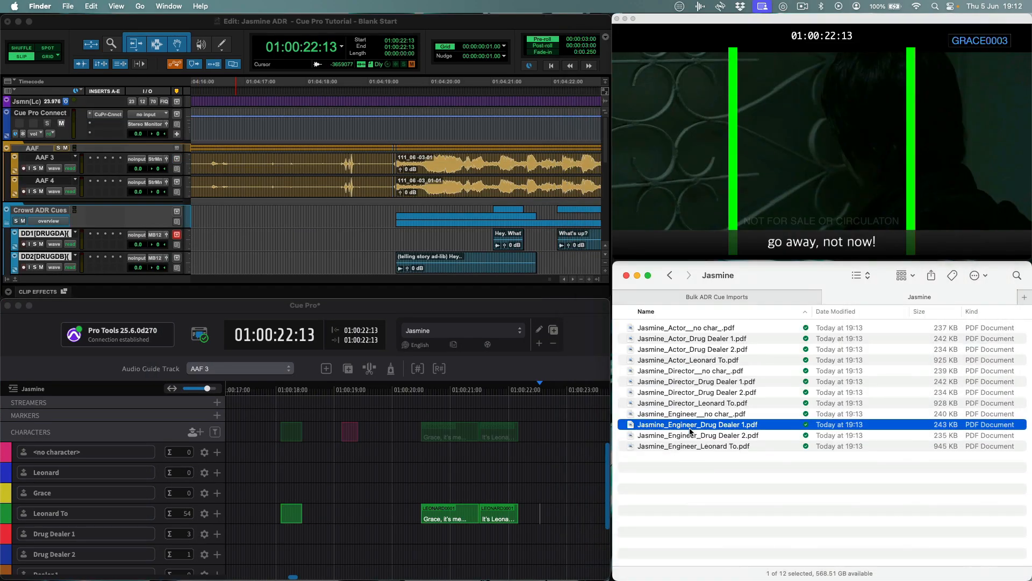
{"action": "key", "text": "Up"}
{"action": "key", "text": "space"}
{"action": "key", "text": "space"}
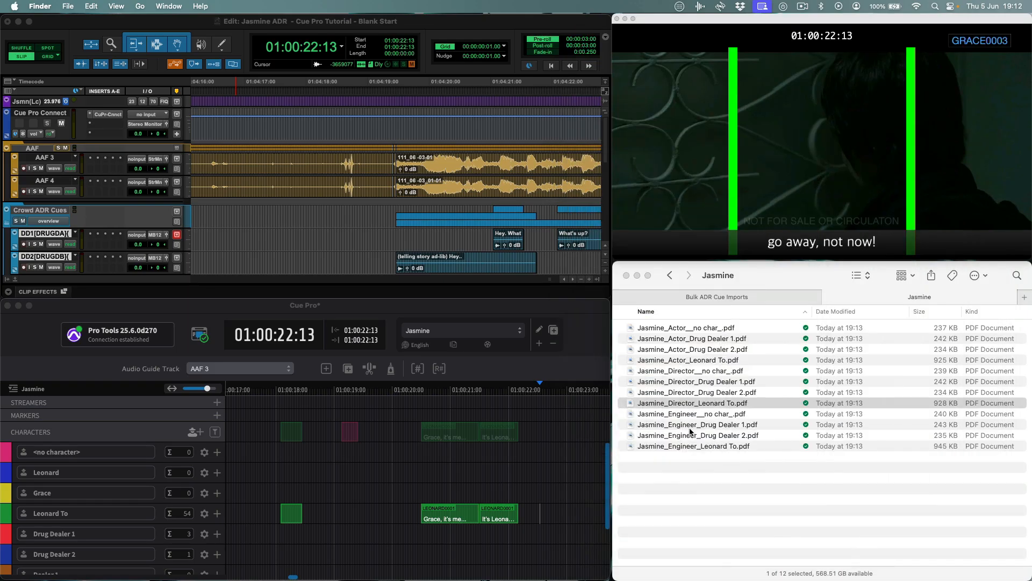
Step: Check the exported director PDFs for Drug Dealer 2 and Drug Dealer 1 in the Jasmine folder
{"action": "key", "text": "Up"}
{"action": "key", "text": "Up"}
{"action": "key", "text": "space"}
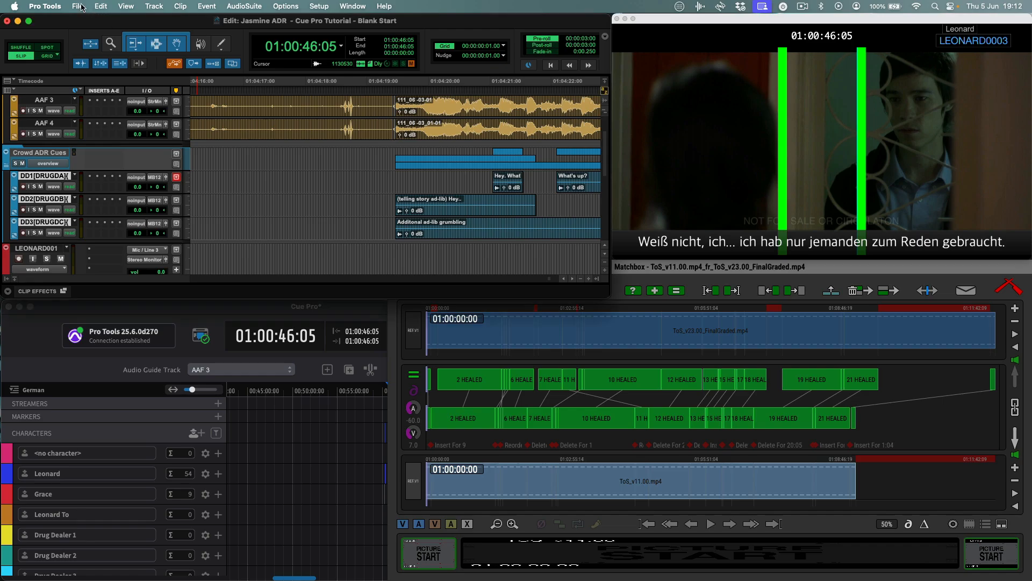
Step: In Pro Tools, save the Jasmine ADR session and open the Tear of Steel - Cue Pro Matchbox2 Reconform session
{"action": "left_click", "coordinate": [82, 7]}
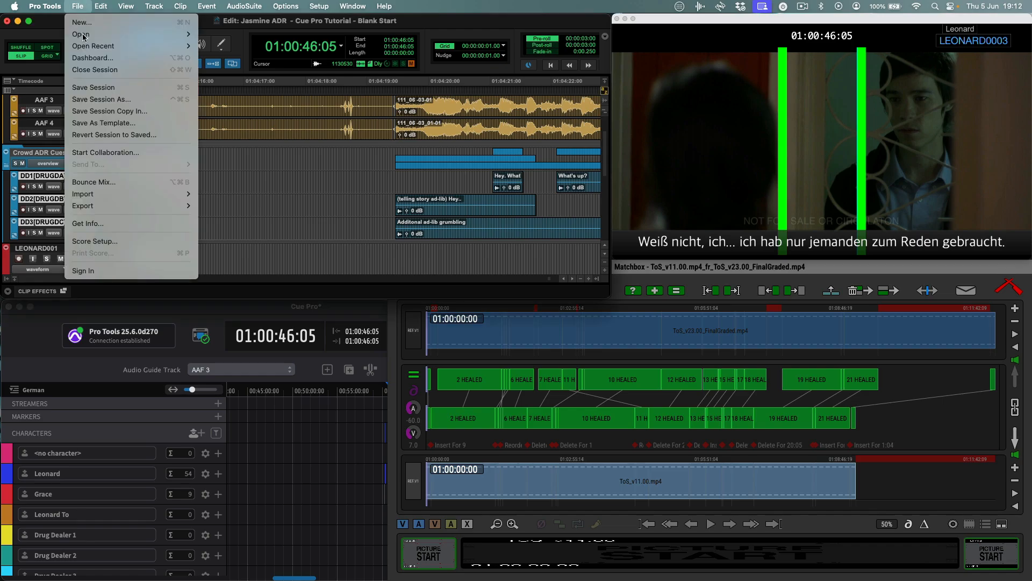
{"action": "left_click", "coordinate": [96, 87]}
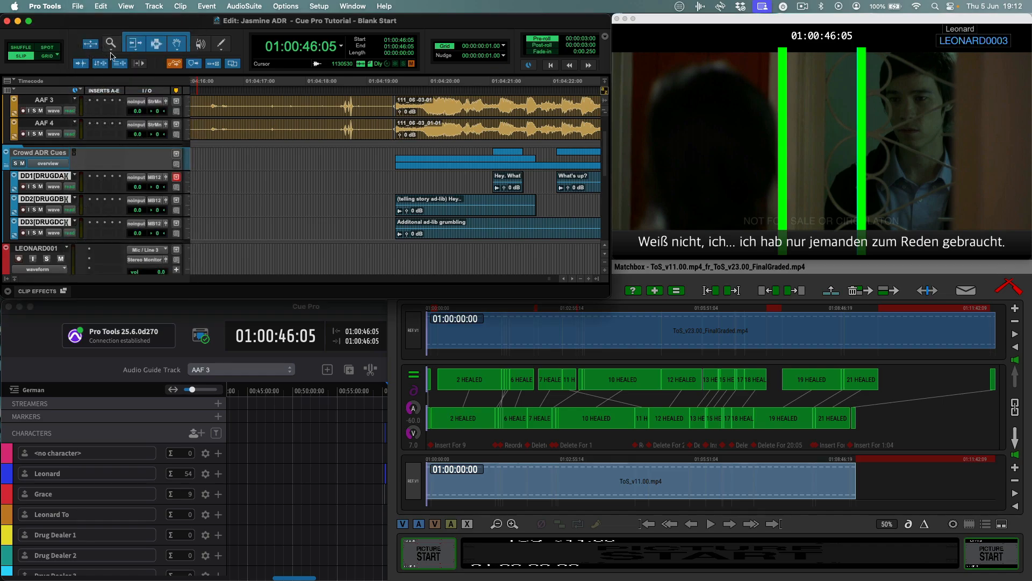
{"action": "left_click", "coordinate": [78, 6]}
{"action": "mouse_move", "coordinate": [93, 48]}
{"action": "left_click", "coordinate": [323, 70]}
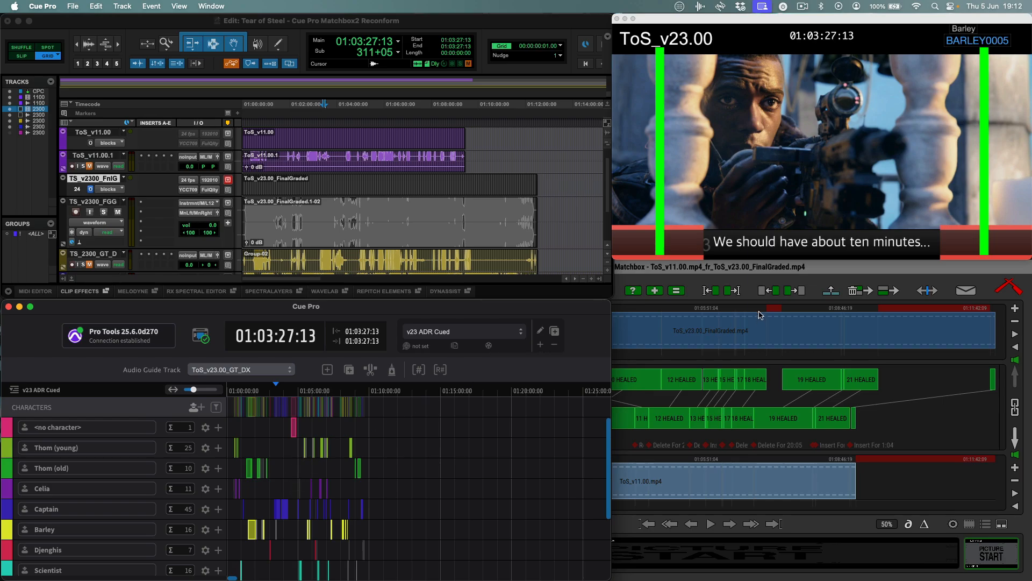
Step: In Matchbox, run a Cue Pro / ADR Master reconform with a copy offset of 00:30:00:00, and apply it in Cue Pro
{"action": "left_click", "coordinate": [740, 275]}
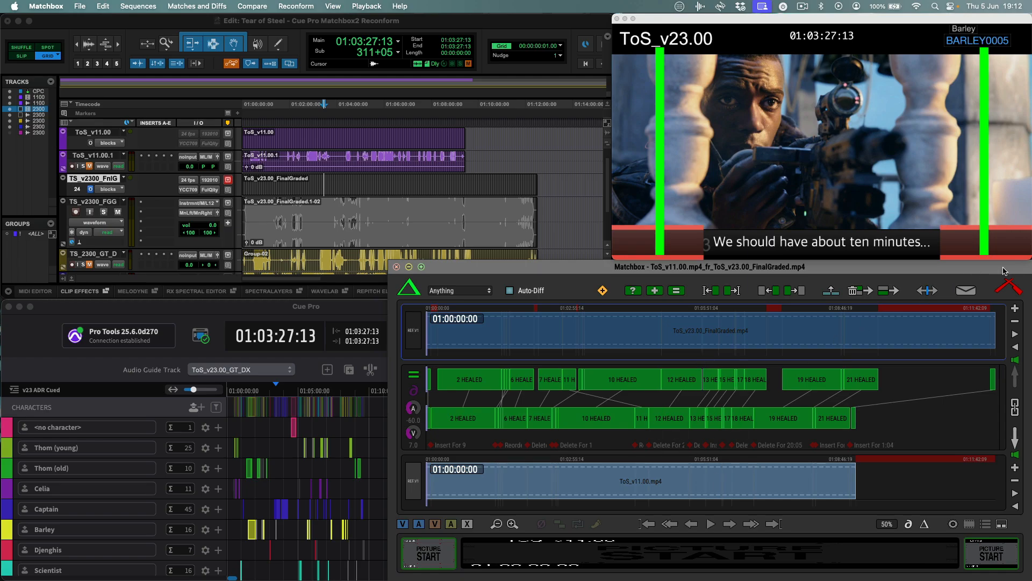
{"action": "left_click", "coordinate": [1009, 286]}
{"action": "left_click", "coordinate": [359, 182]}
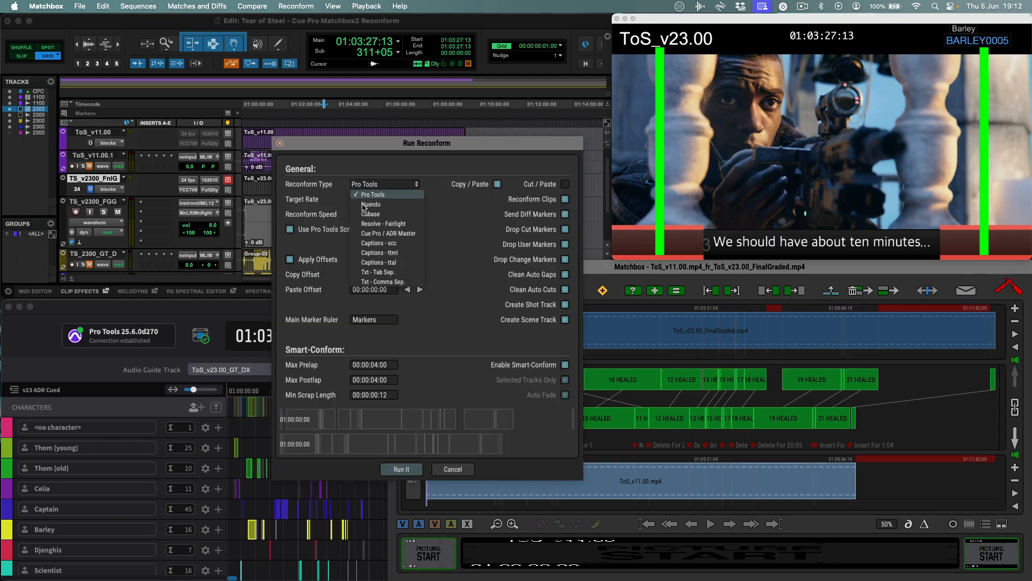
{"action": "left_click", "coordinate": [368, 240]}
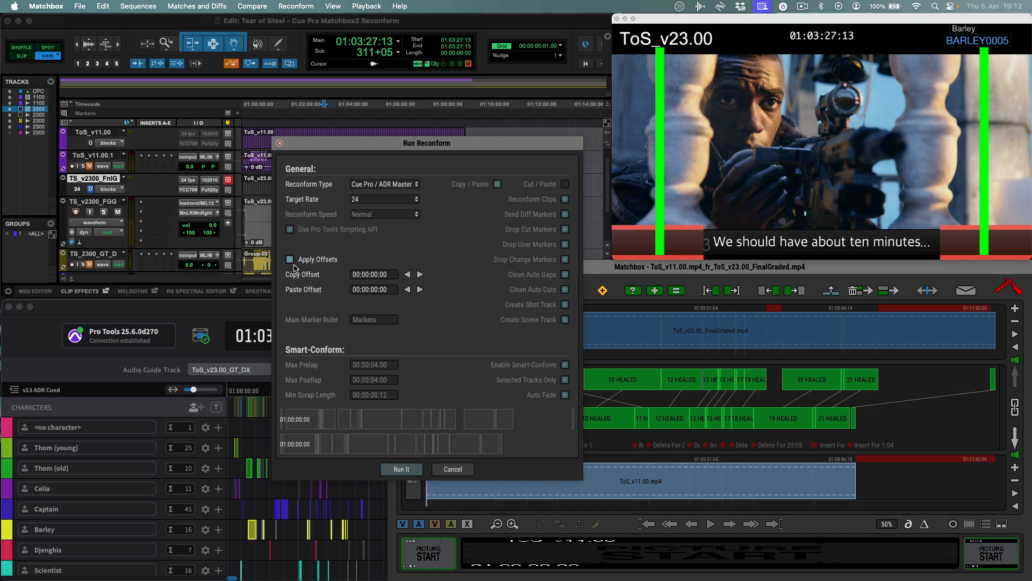
{"action": "left_click", "coordinate": [367, 275]}
{"action": "key", "text": "Return"}
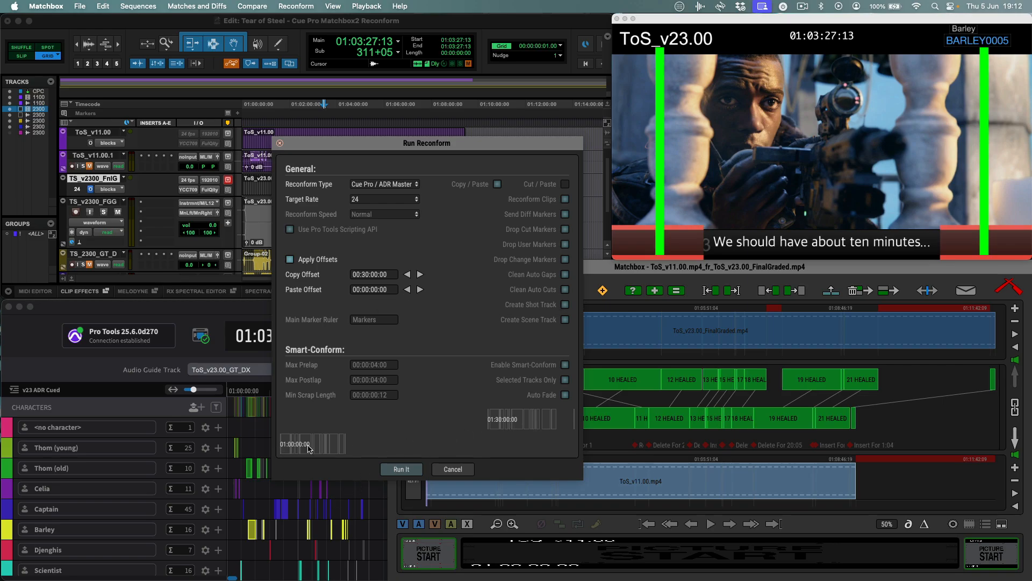
{"action": "left_click", "coordinate": [399, 468]}
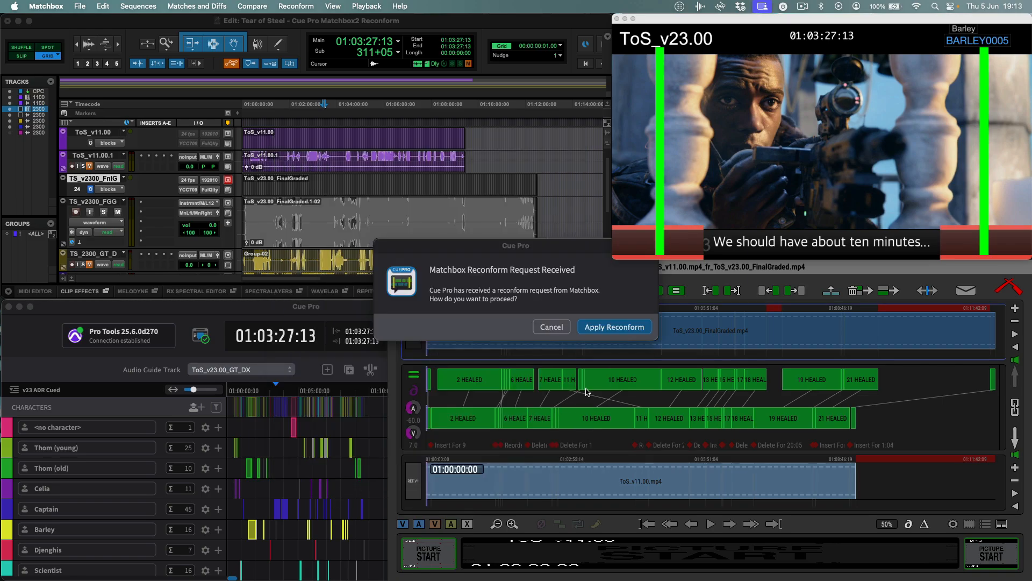
{"action": "left_click", "coordinate": [614, 326]}
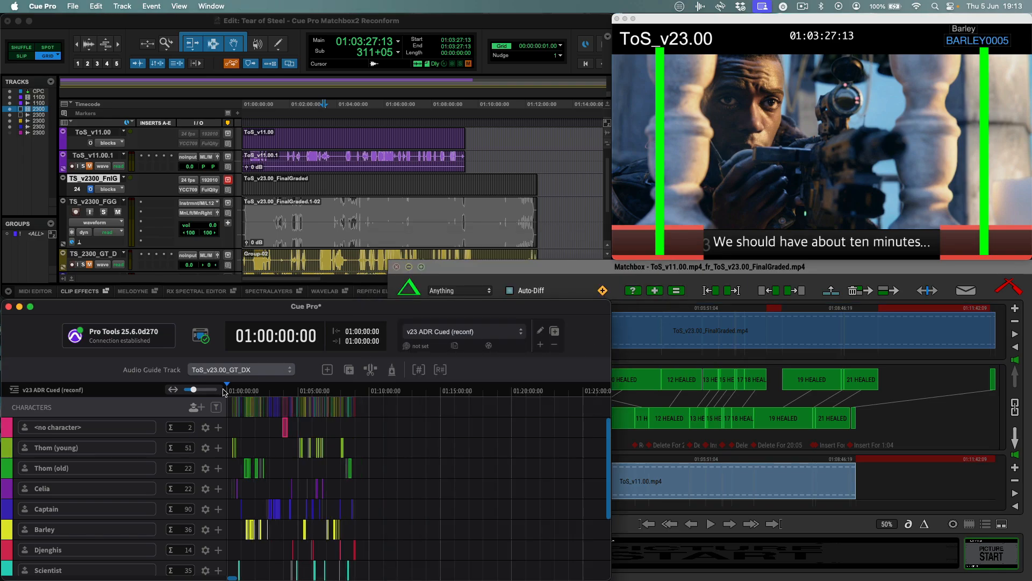
Step: Examine the first group of cues on the v23 ADR Cued (reconf) timeline, around 01:03:25:06
{"action": "left_click_drag", "start_coordinate": [194, 392], "coordinate": [191, 392]}
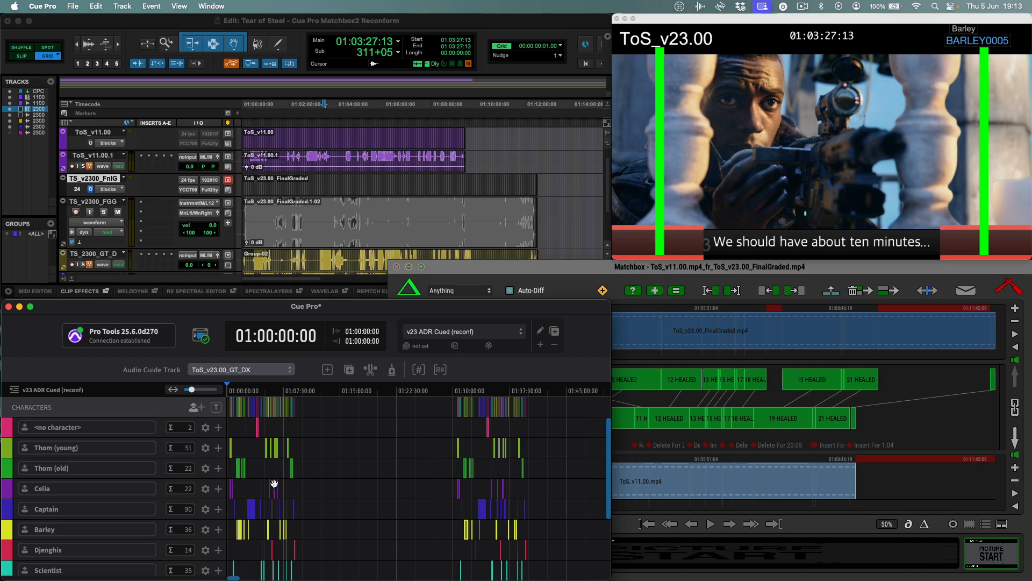
{"action": "left_click", "coordinate": [251, 427]}
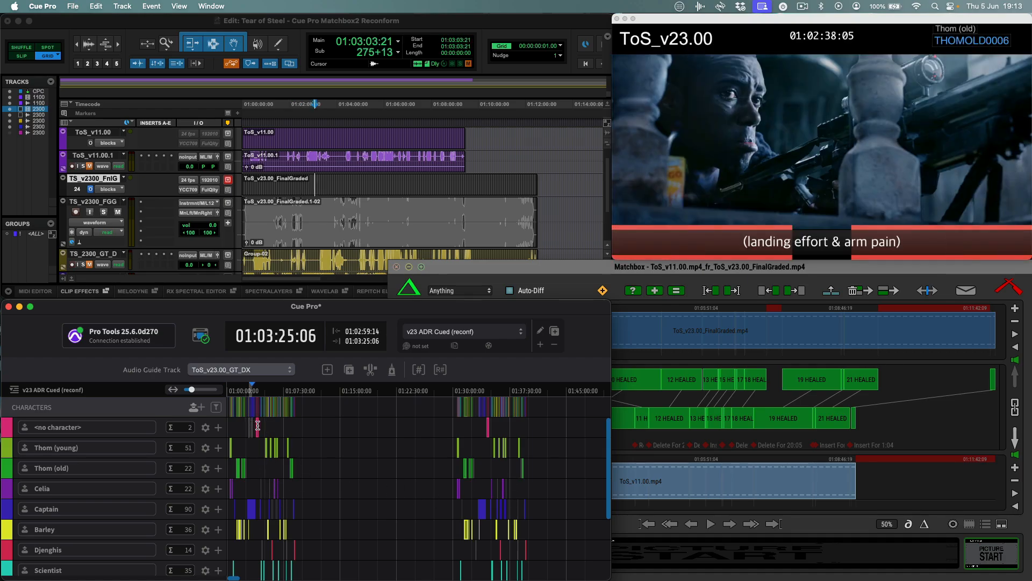